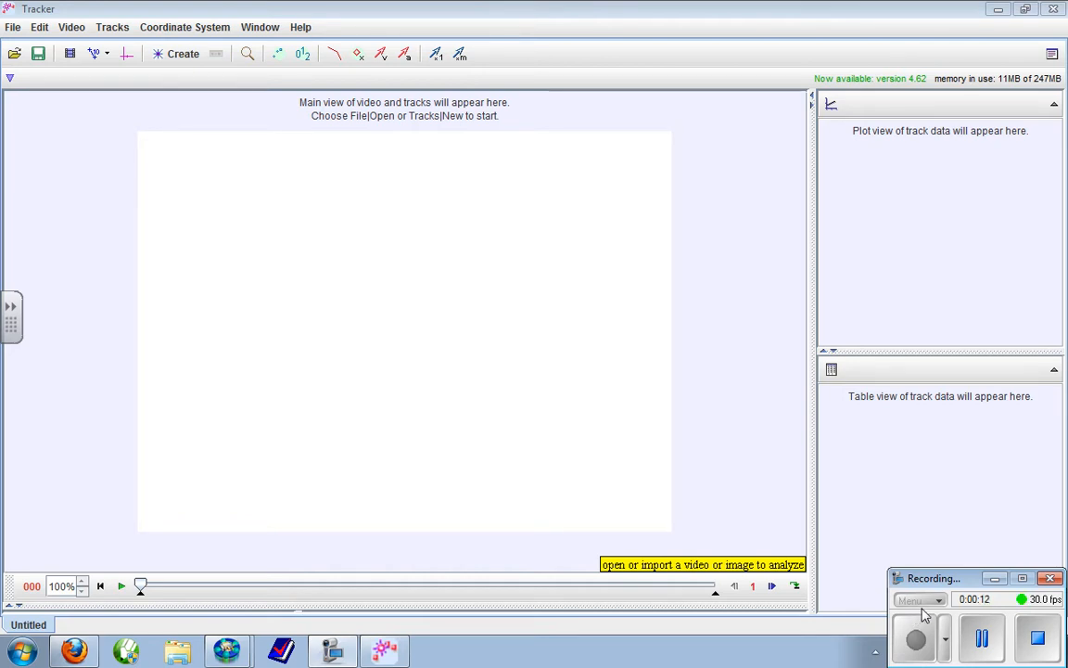
Step: Open the Trial Video.MOV file from the Desktop folder for analysis
click(11, 56)
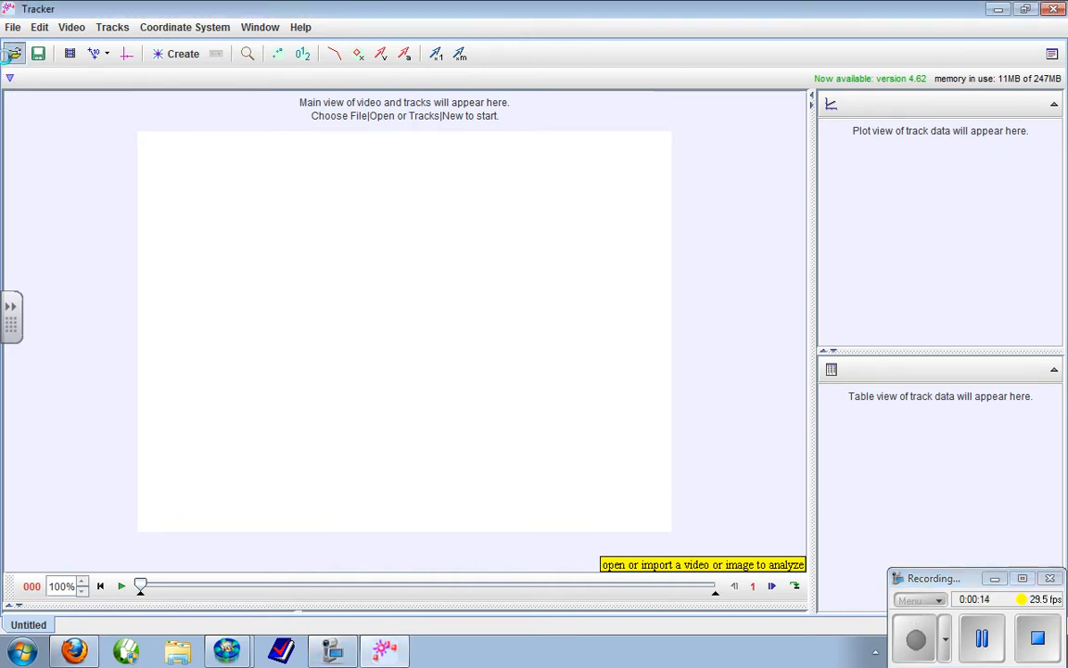
drag(527, 363, 510, 360)
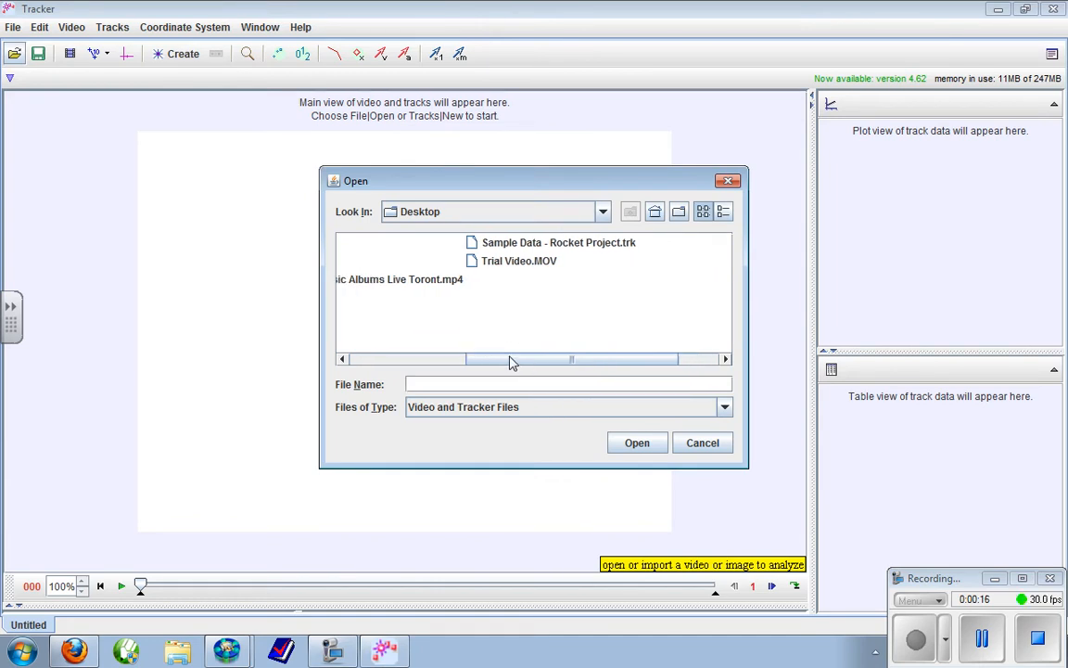
click(558, 264)
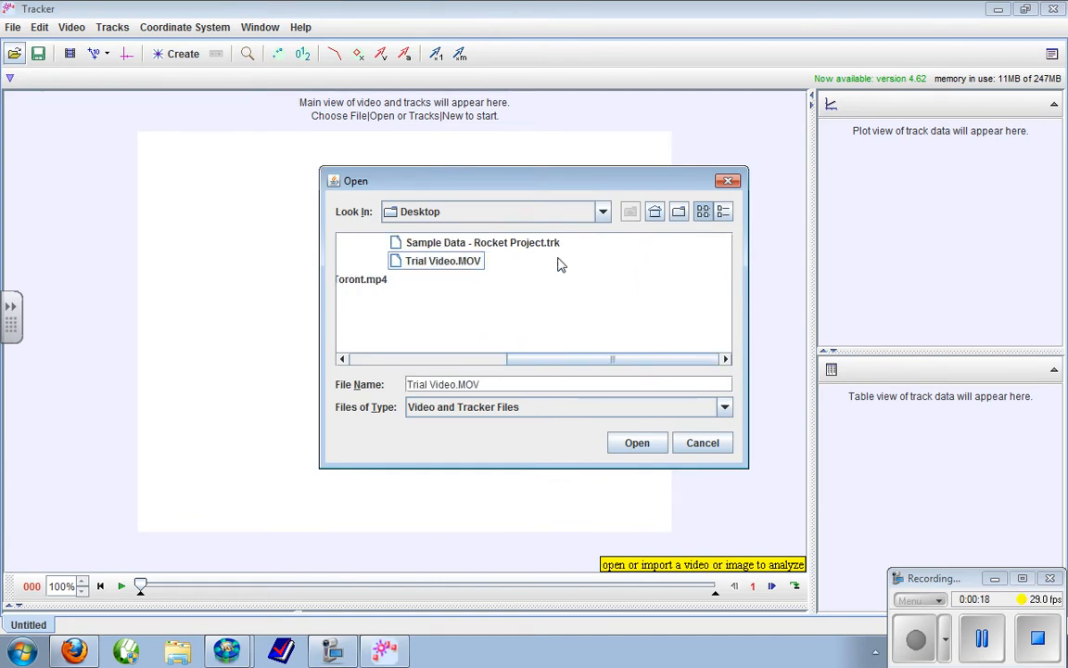
double_click(457, 270)
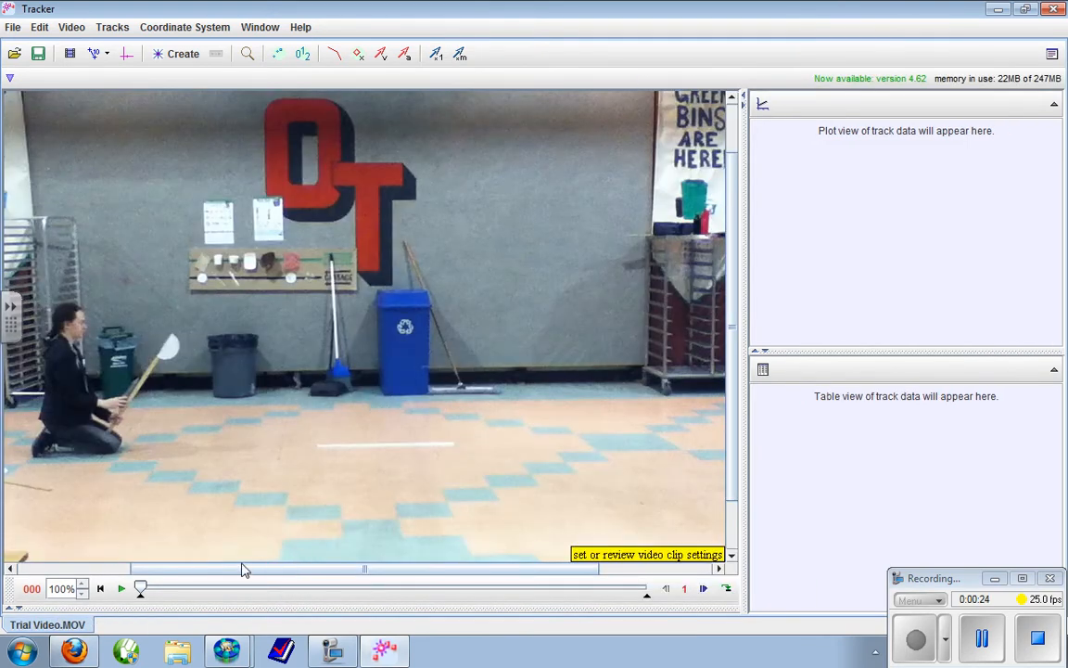
Step: Show the coordinate axes and place their origin on the floor just beside the kneeling person holding the wooden launcher
drag(237, 569, 281, 567)
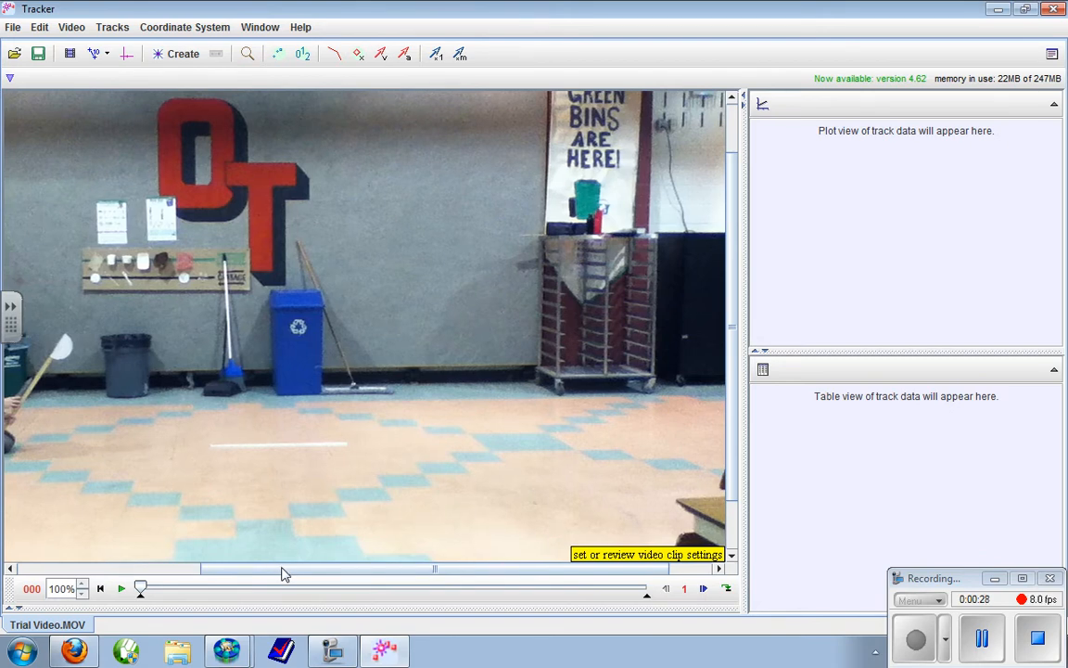
click(125, 57)
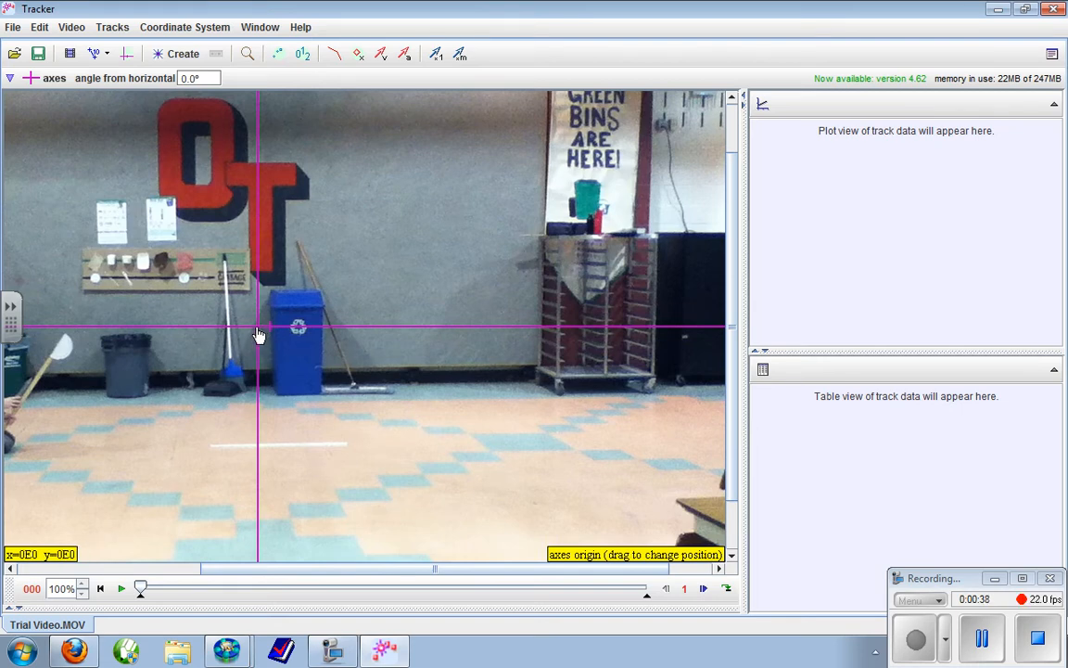
drag(259, 335, 33, 464)
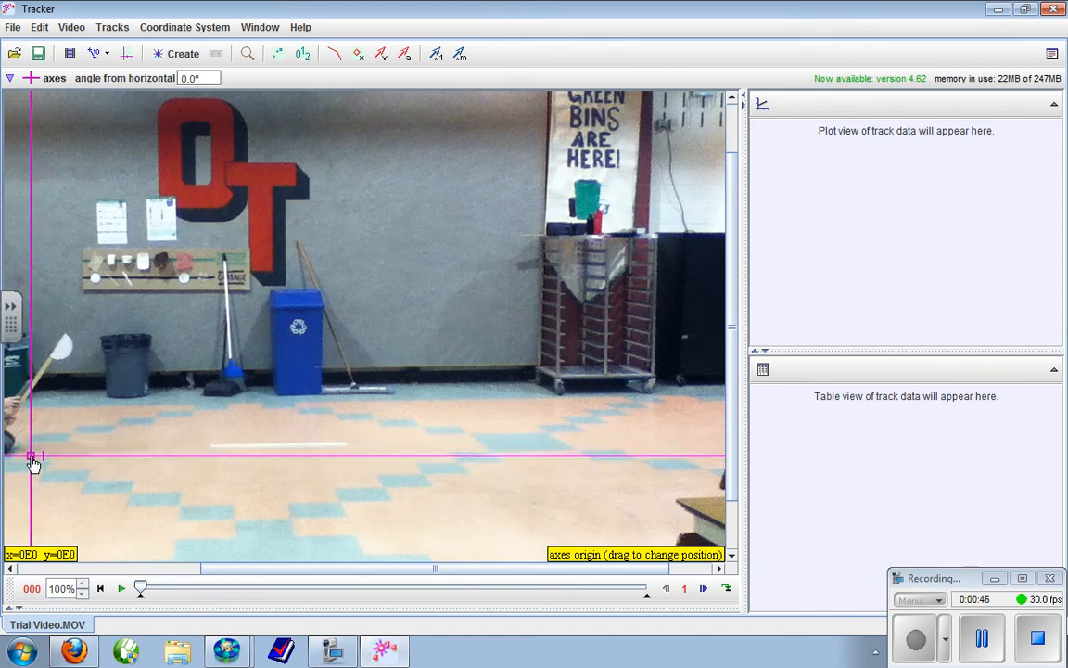
drag(33, 464, 33, 470)
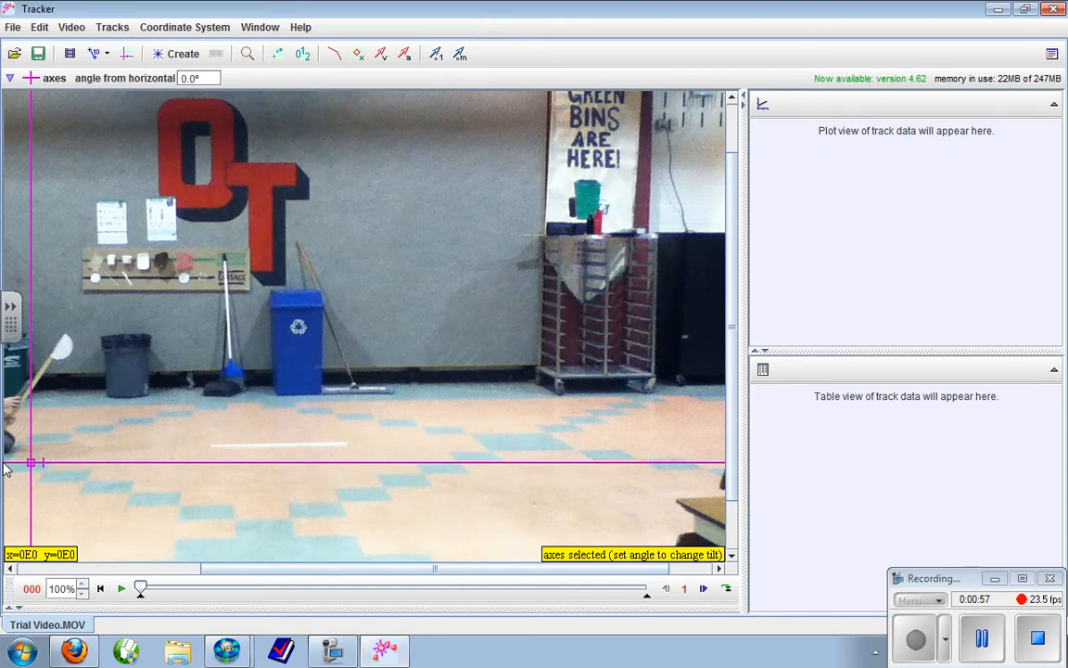
Step: Add a calibration stick and align its two ends with the ends of the white stick lying on the floor
click(94, 55)
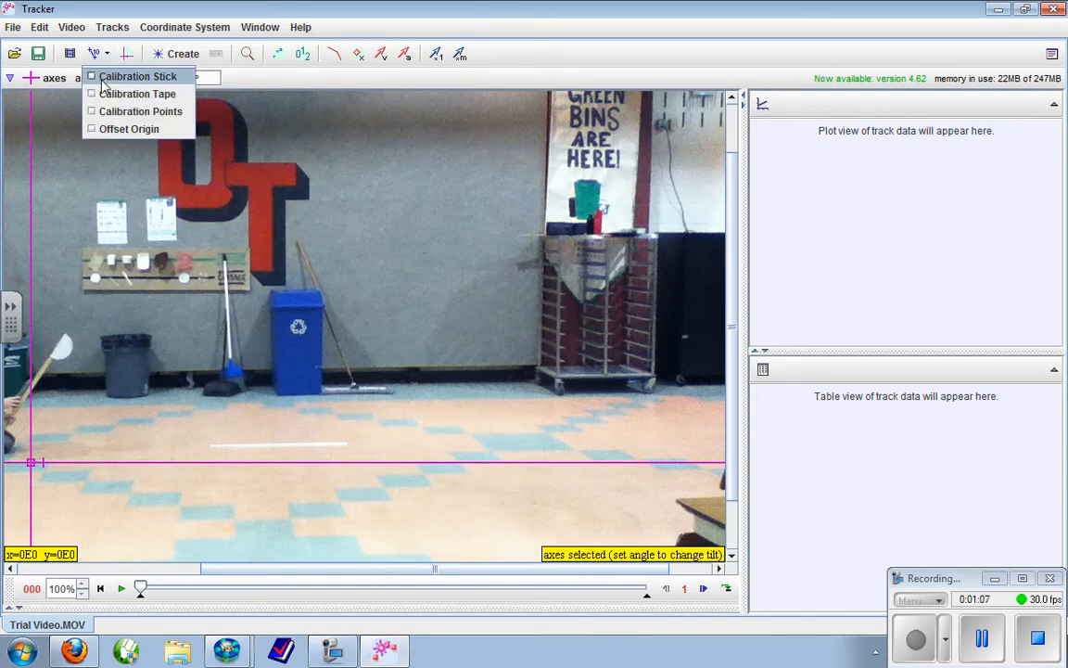
click(103, 84)
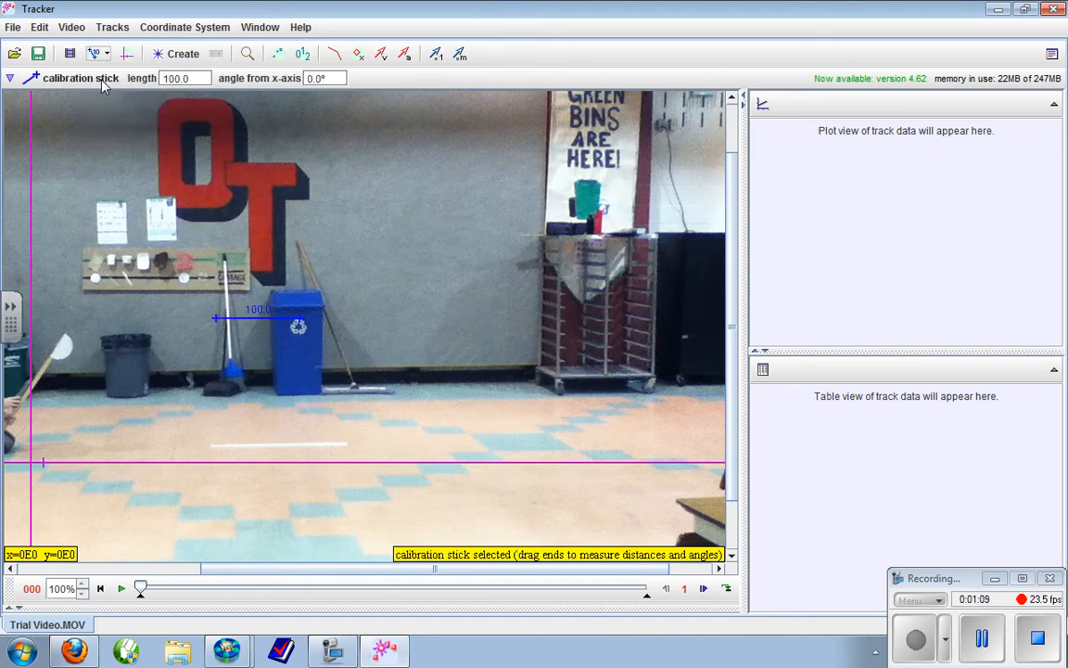
click(218, 323)
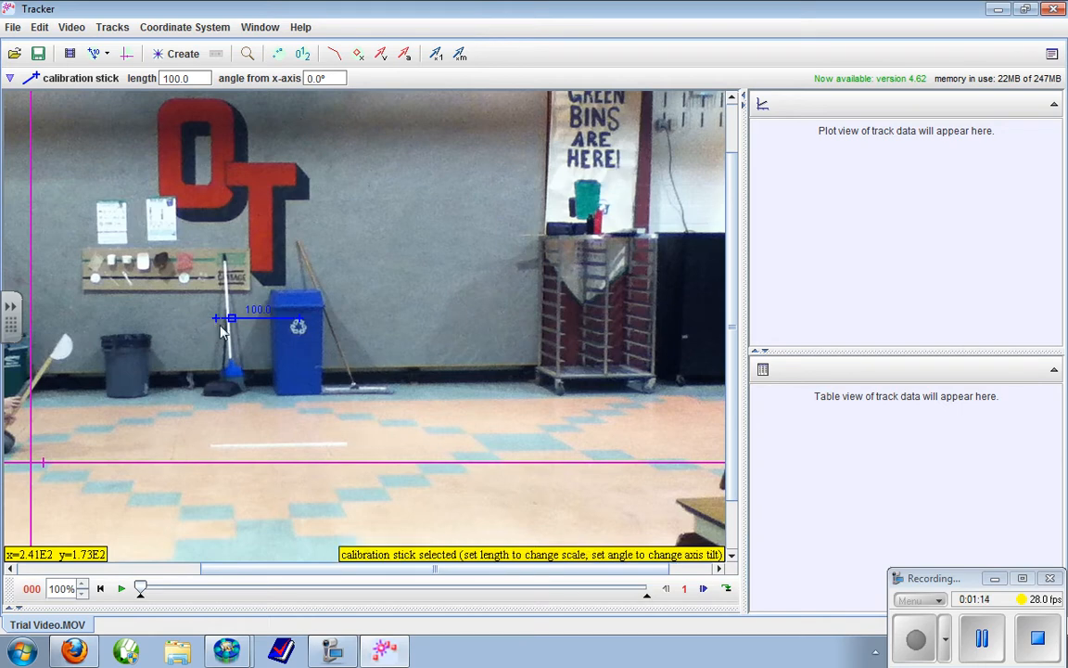
drag(218, 323, 209, 444)
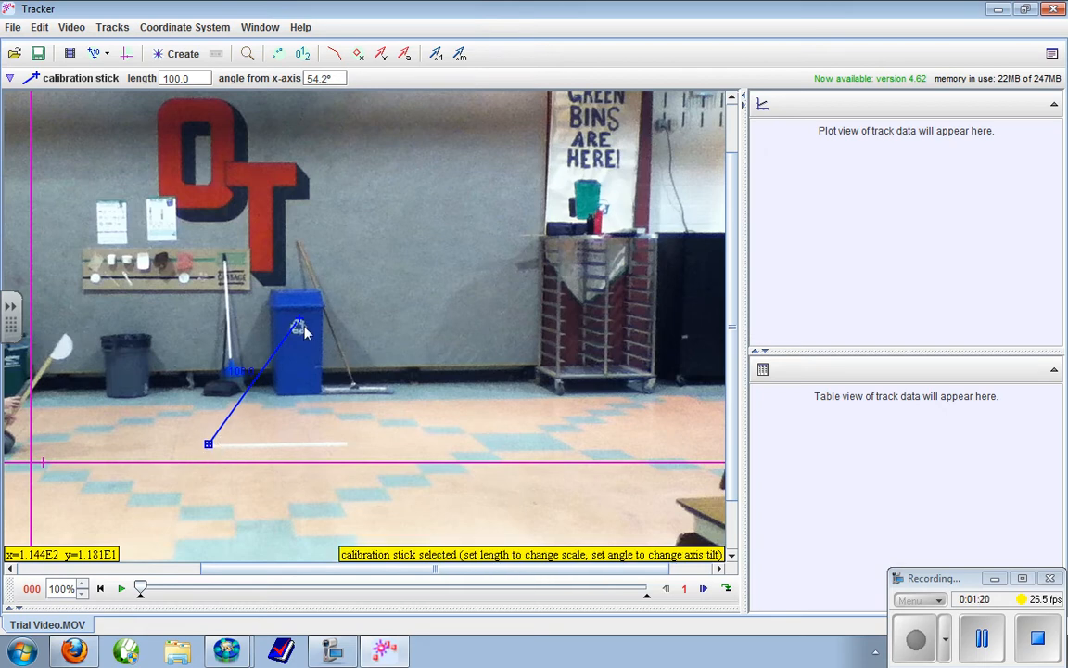
drag(298, 324, 347, 444)
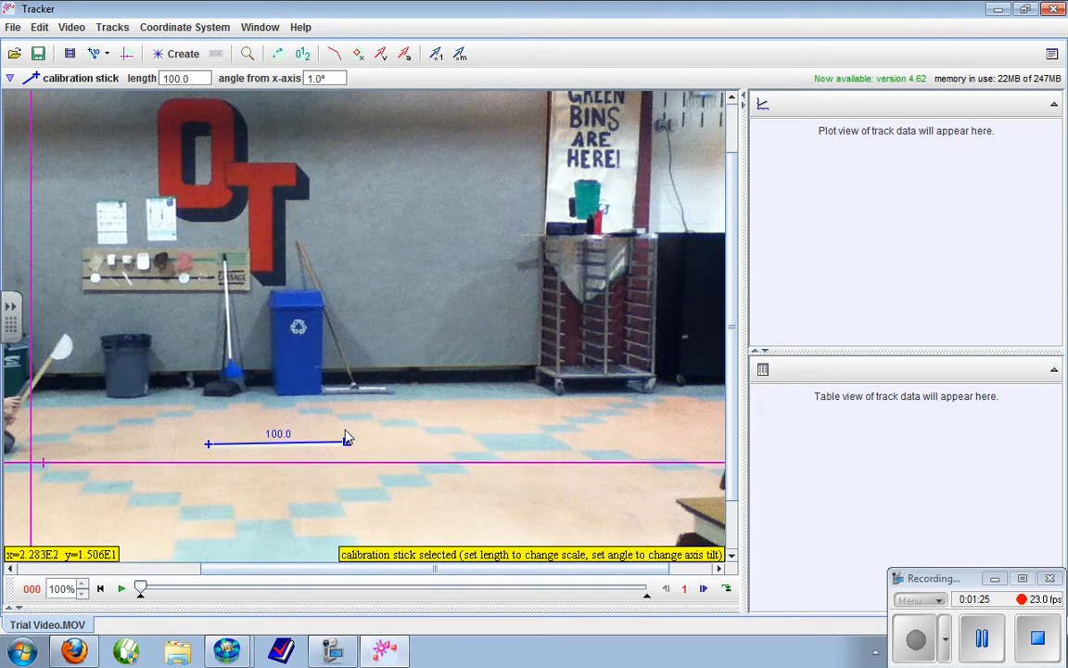
Step: Set the calibration stick's length to 1
click(279, 434)
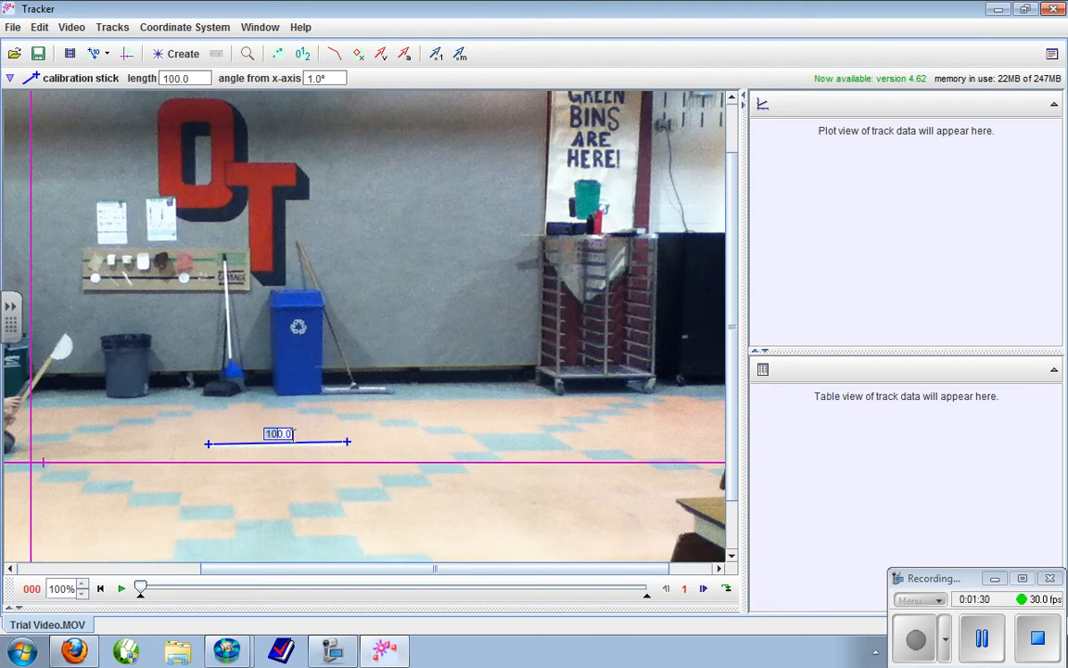
text(1)
key(Return)
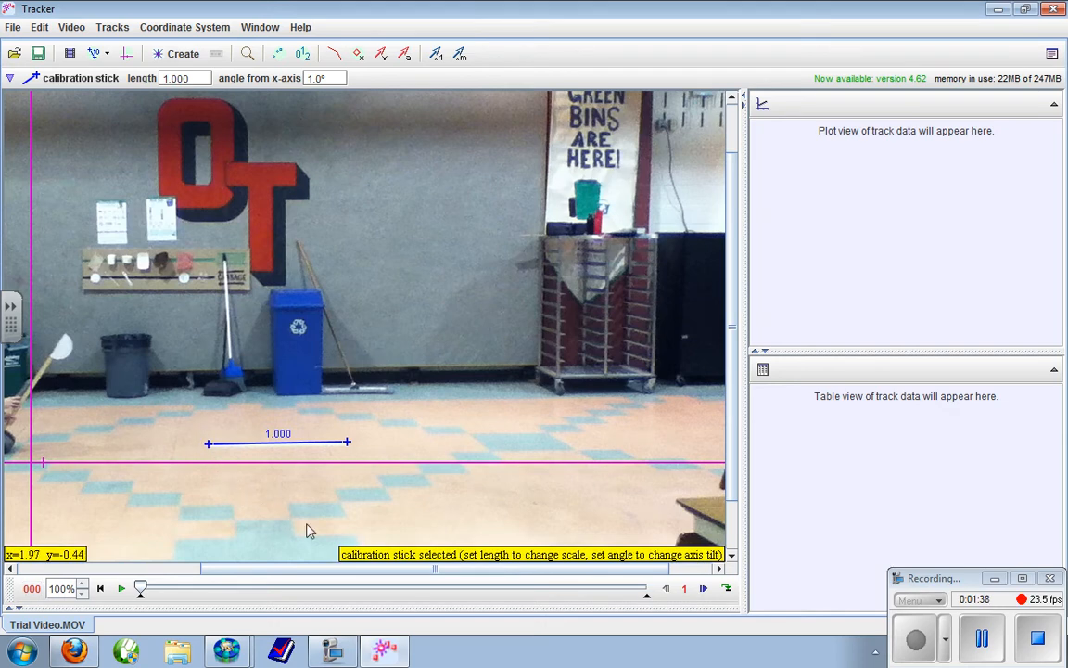
Step: Play the video to review the launch, pause it, and go back to frame 17
click(121, 590)
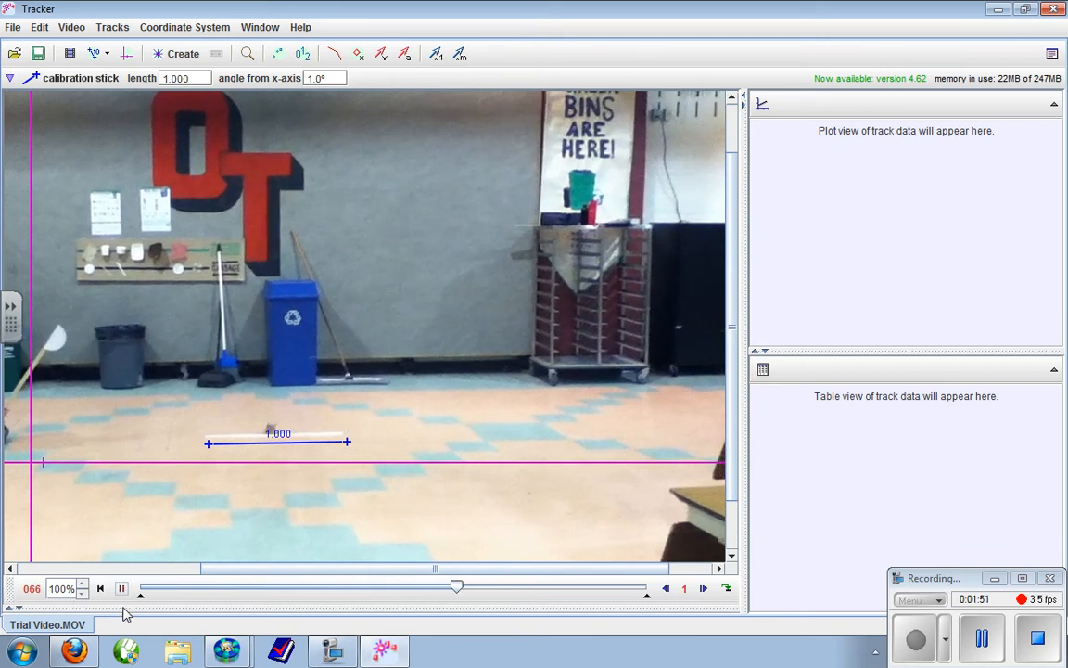
click(121, 589)
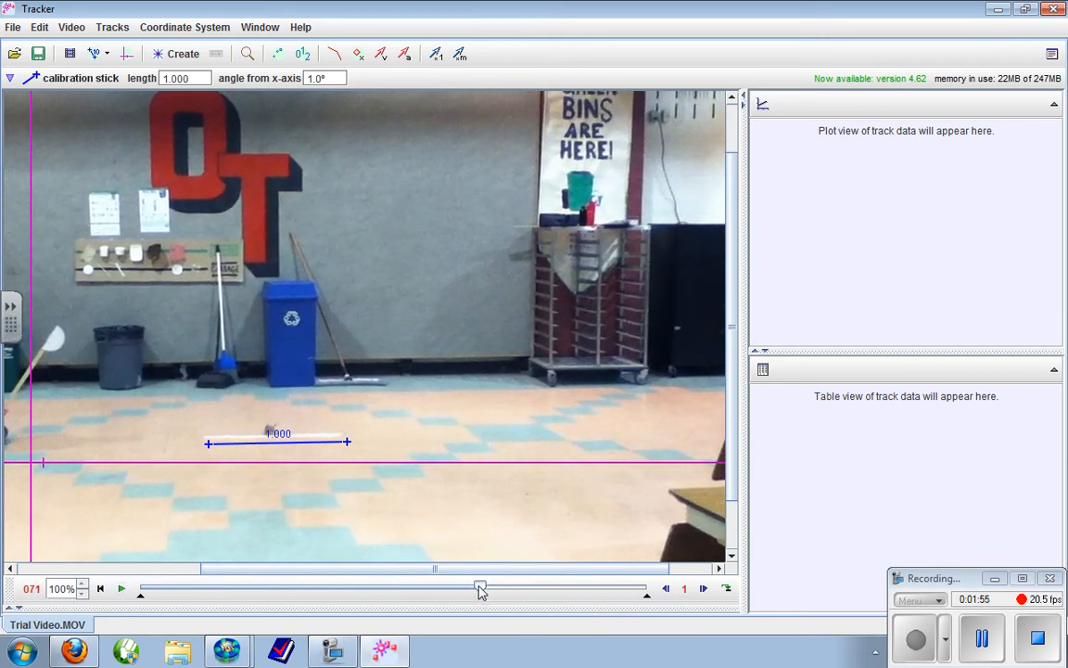
drag(436, 592, 222, 592)
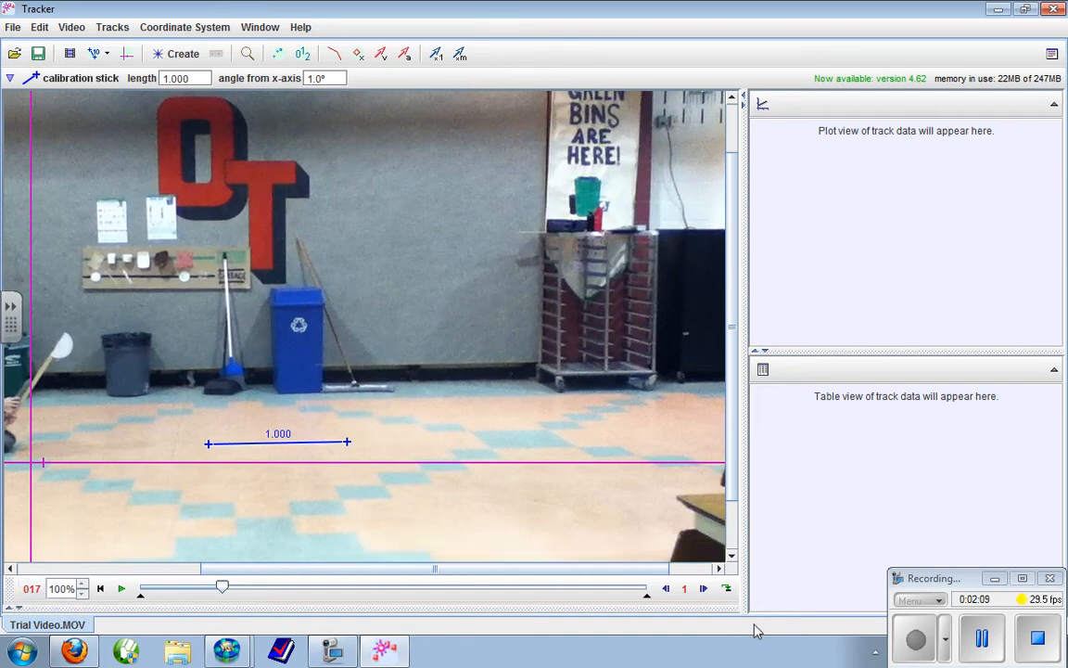
Step: Step forward and back through the frames around the launch to examine when the motion begins, stopping at frame 24
click(702, 595)
click(702, 595)
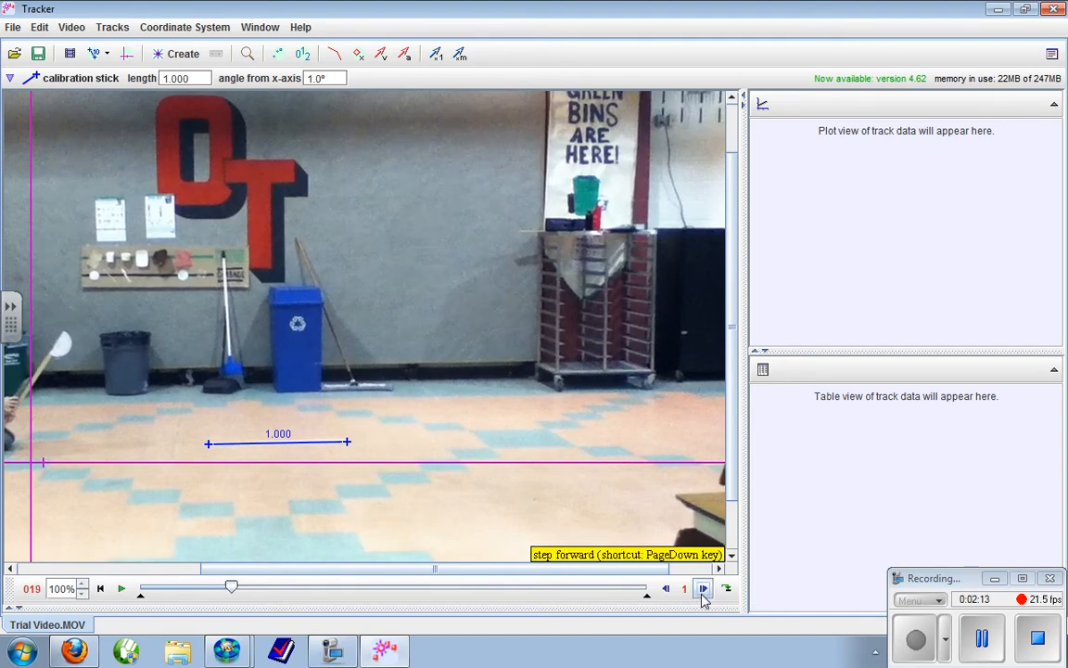
click(702, 595)
click(702, 594)
click(702, 594)
click(702, 595)
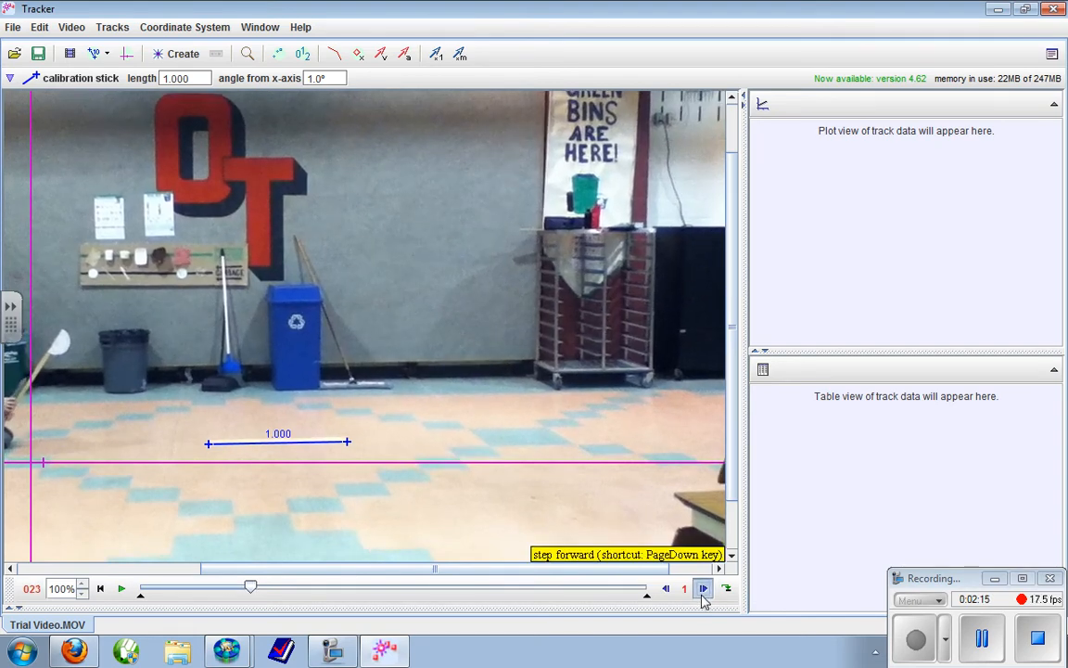
click(702, 594)
click(702, 595)
click(702, 595)
click(703, 595)
click(703, 594)
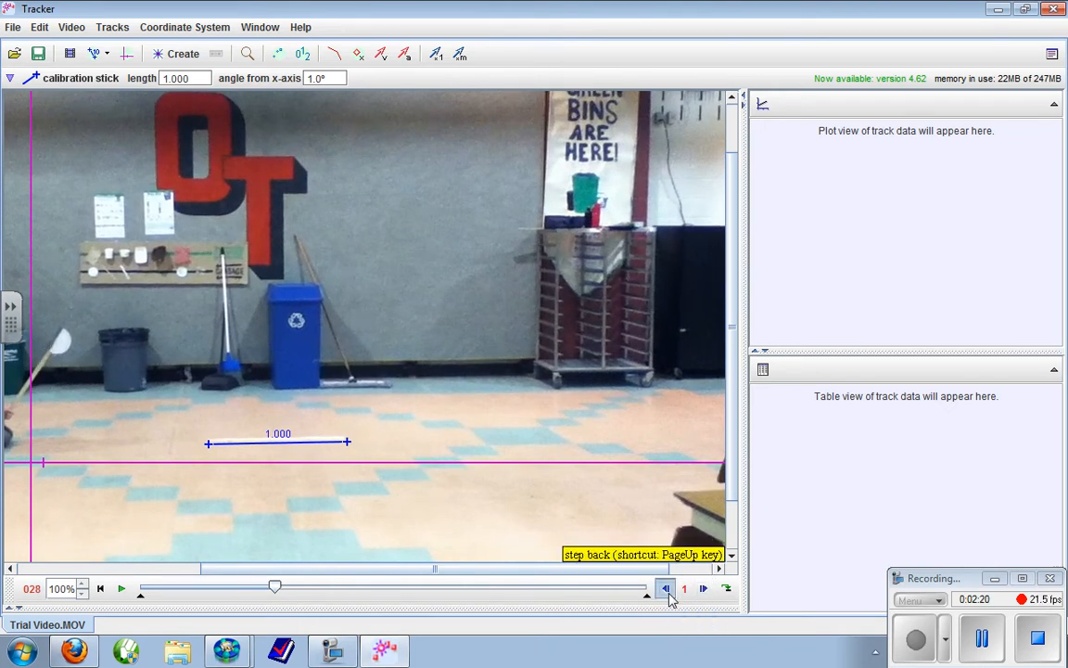
click(667, 592)
click(667, 592)
click(667, 592)
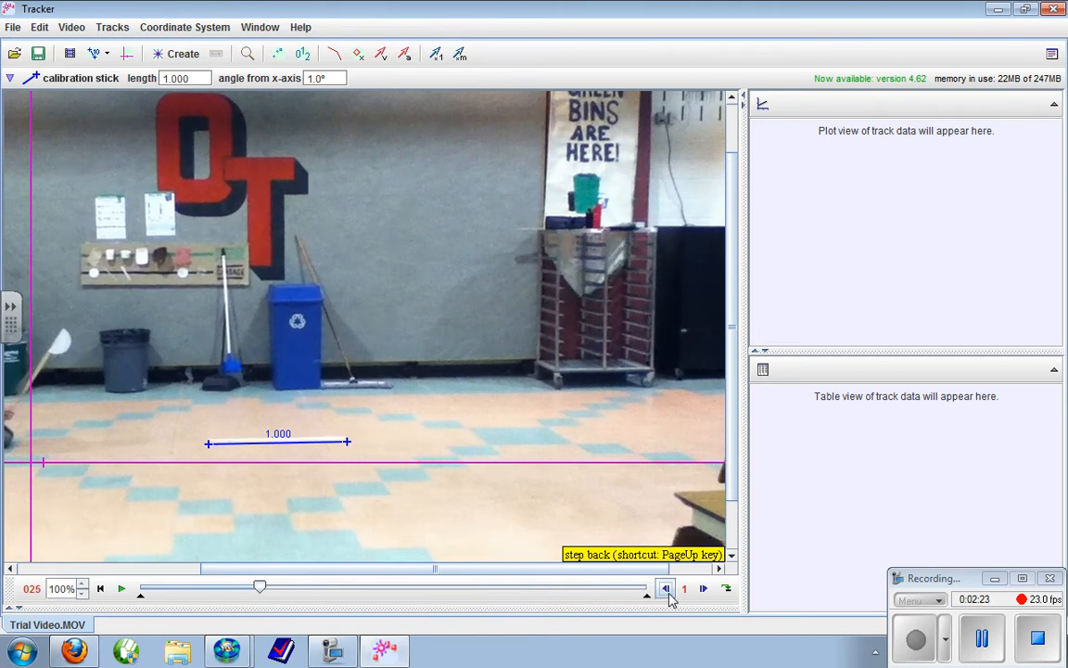
click(666, 592)
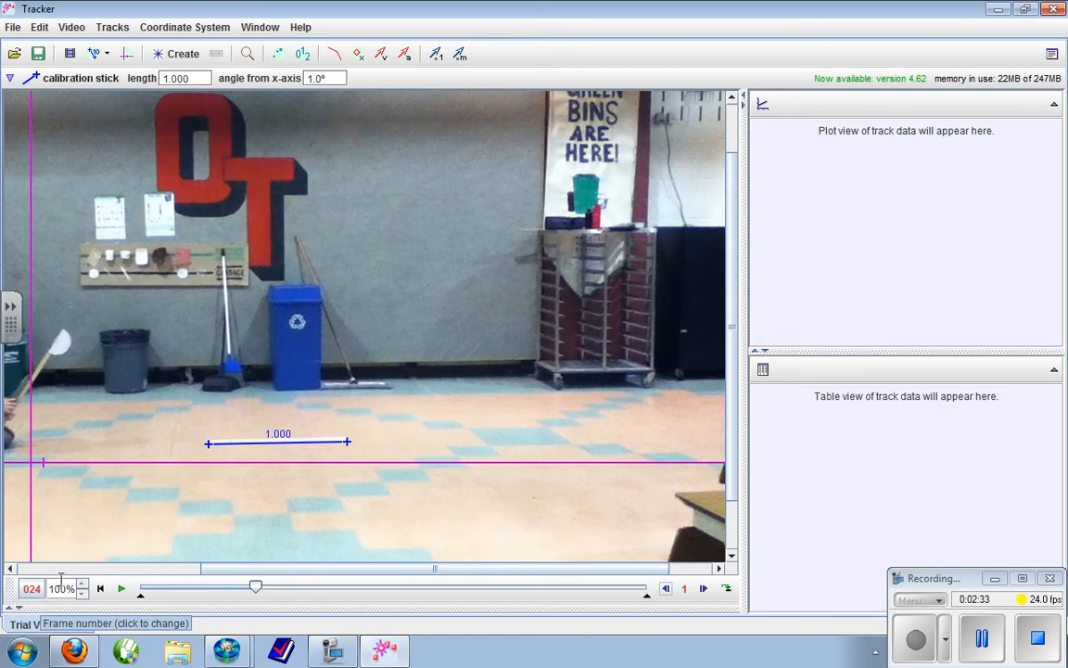
Step: Create a point mass track and mark its first position on the wooden launcher in frame 0
click(190, 54)
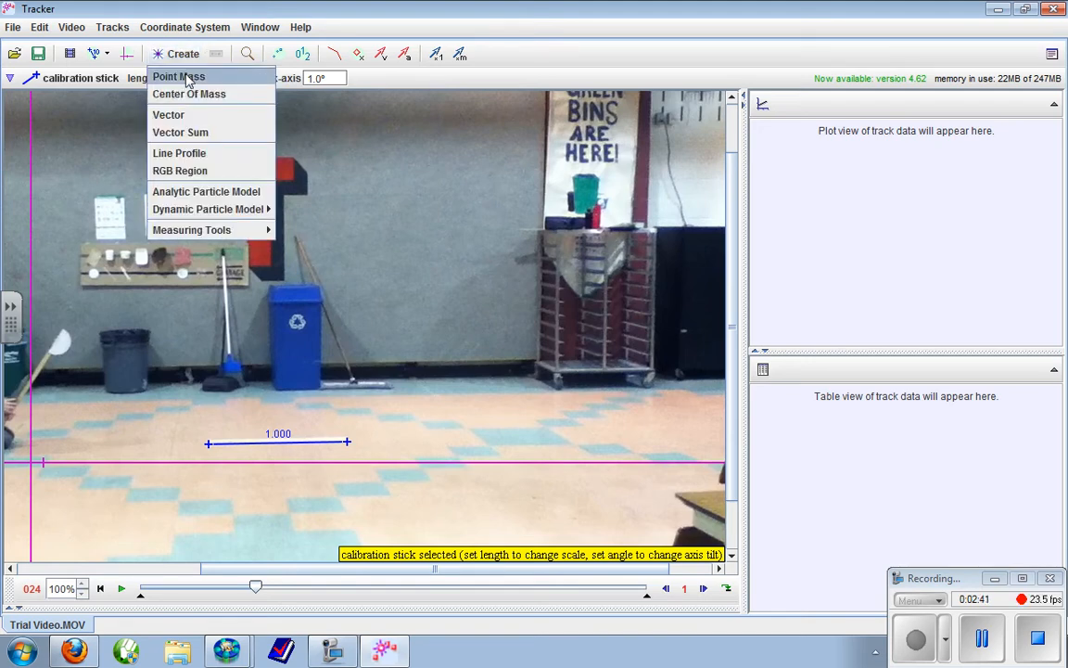
click(188, 81)
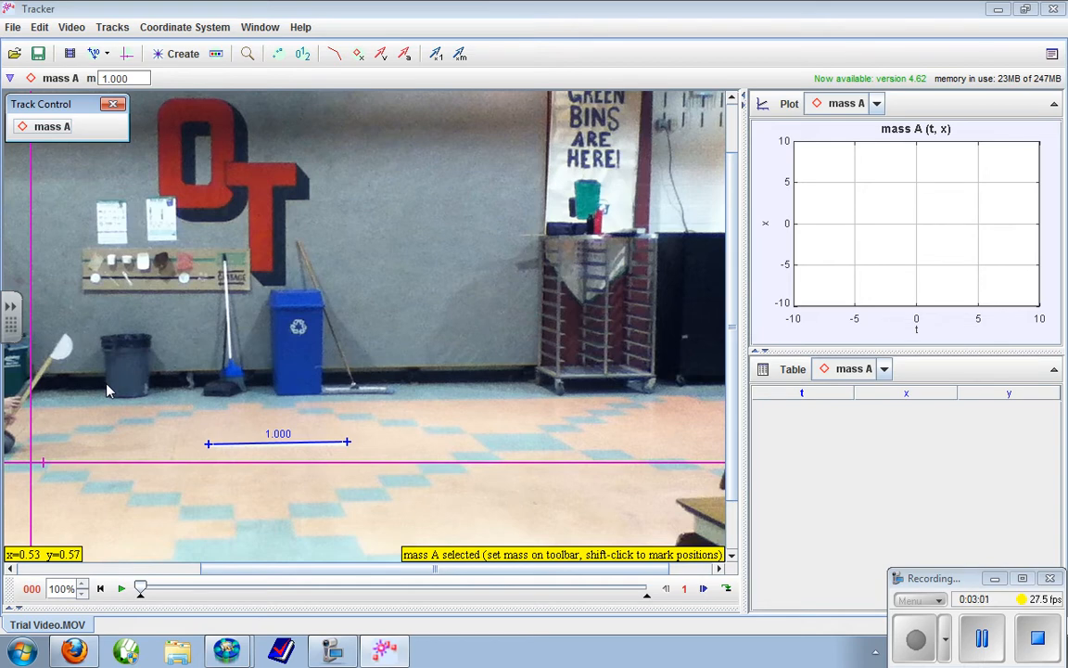
key(shift)
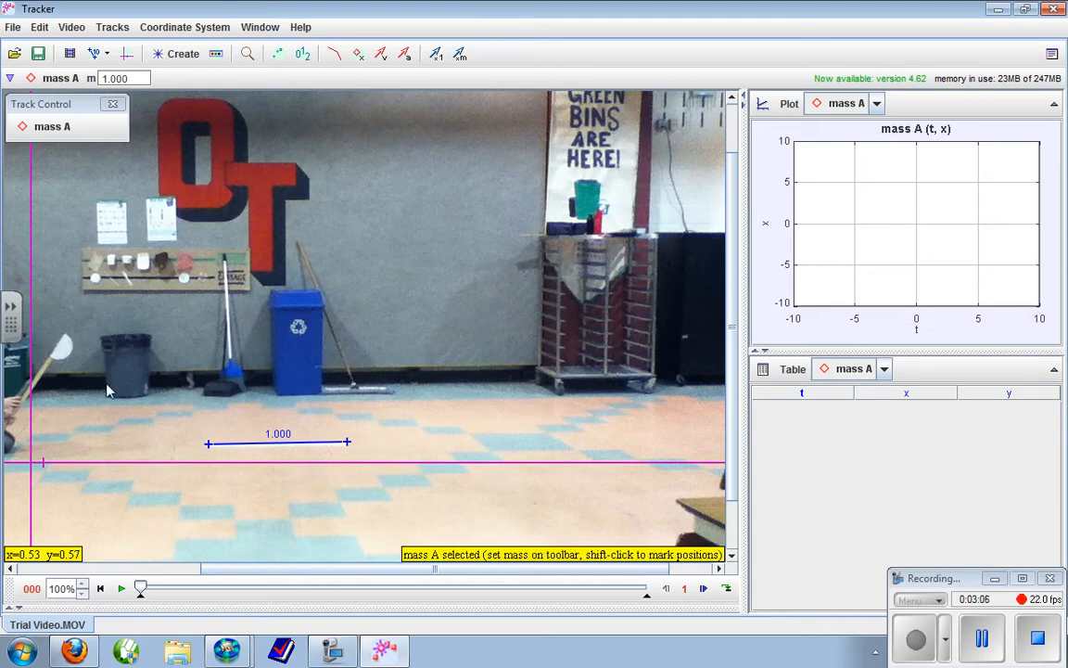
key(shift)
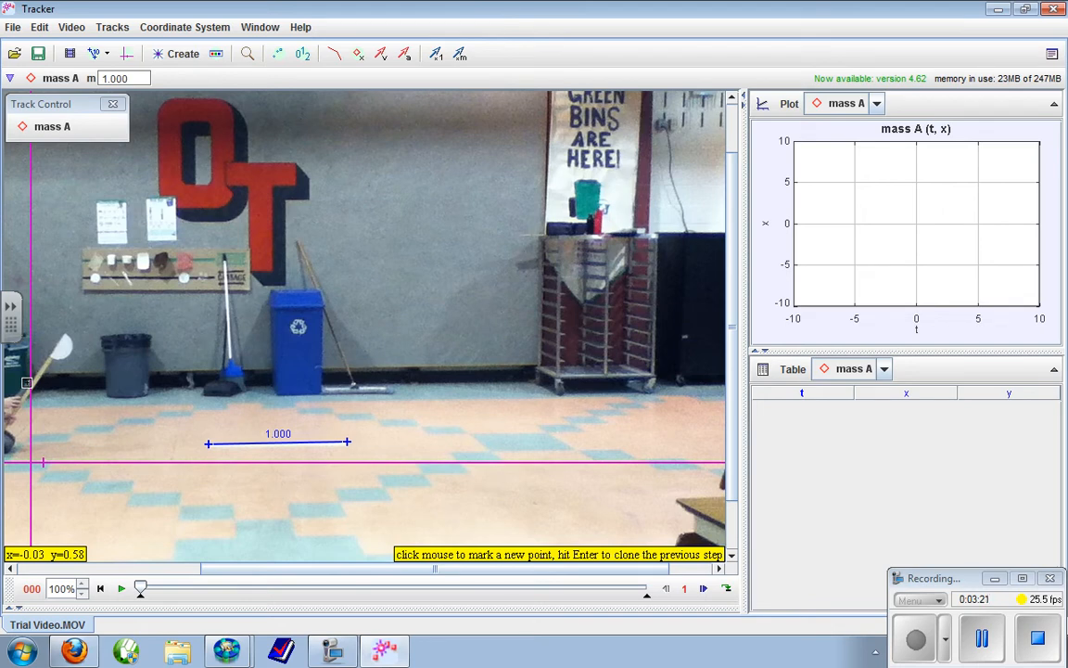
click(26, 382)
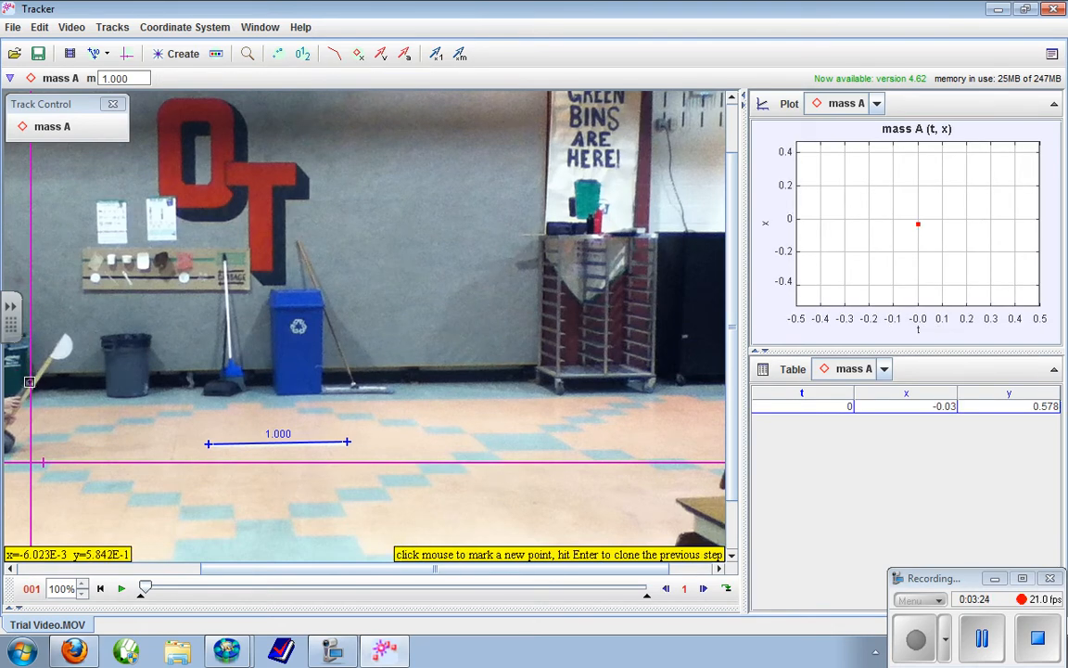
Step: Mark mass A's resting position on the wooden launcher frame by frame from frame 1 through frame 24
click(29, 379)
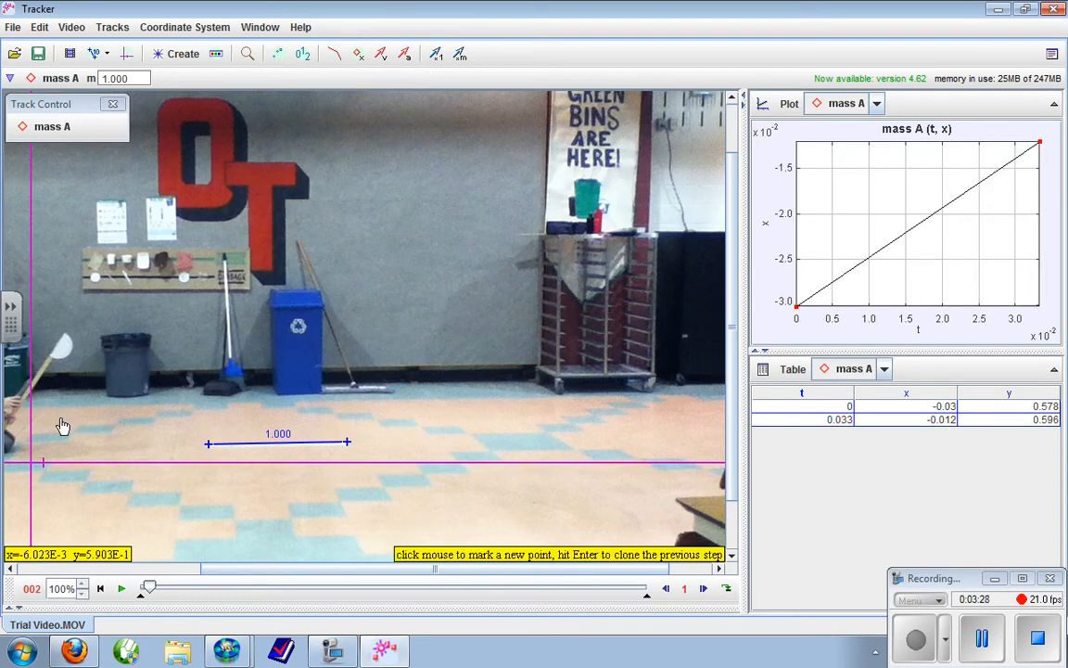
click(30, 379)
click(29, 380)
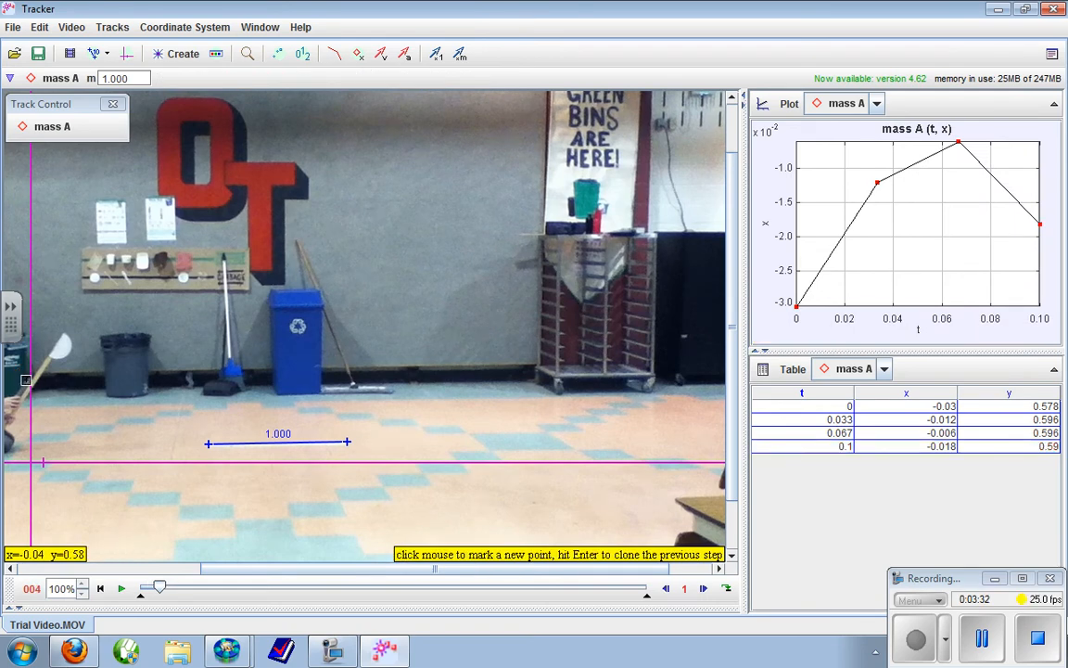
click(28, 383)
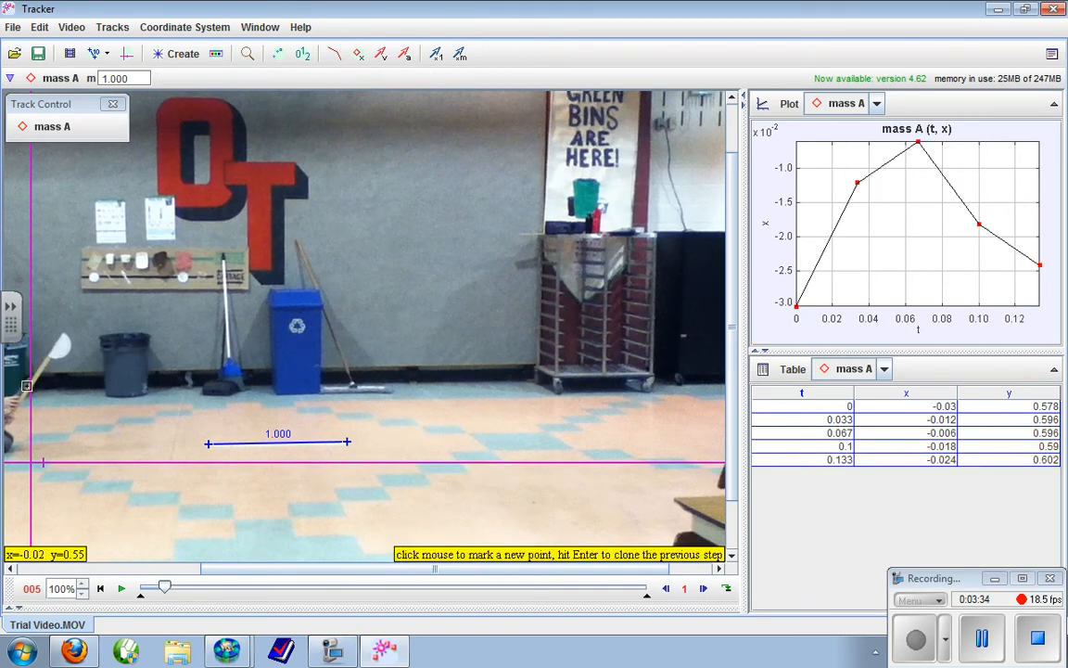
click(29, 378)
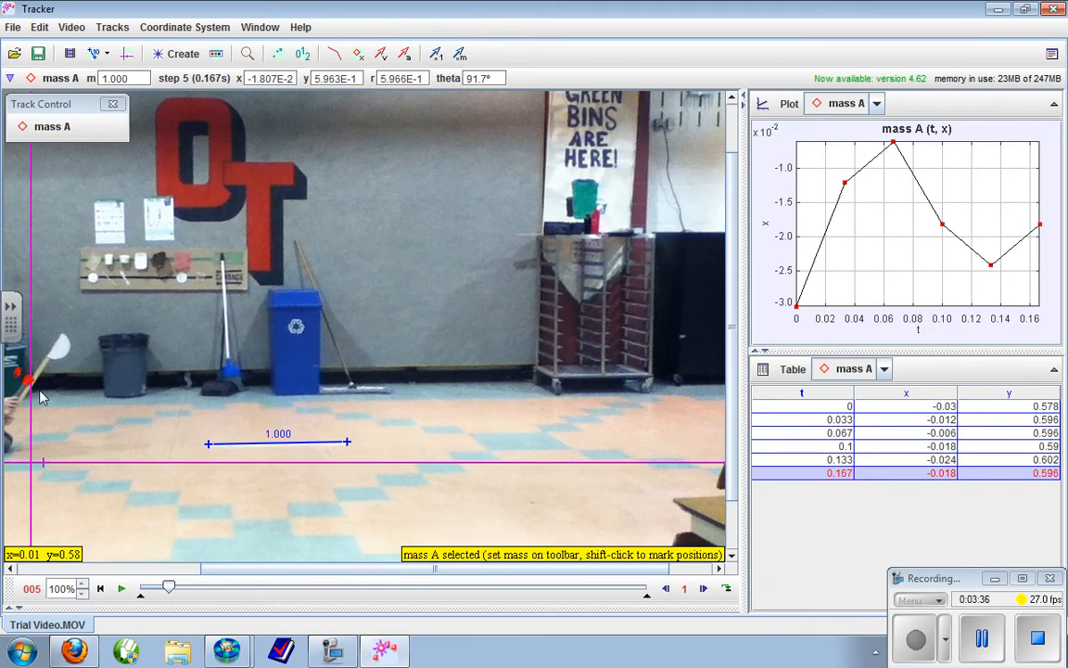
click(28, 379)
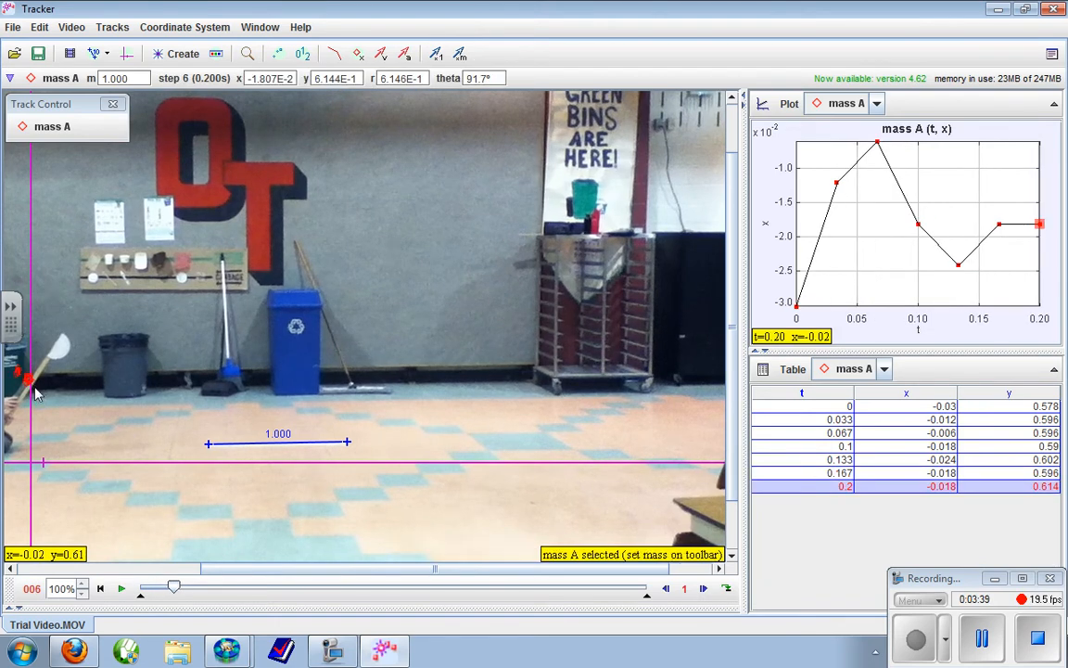
click(30, 380)
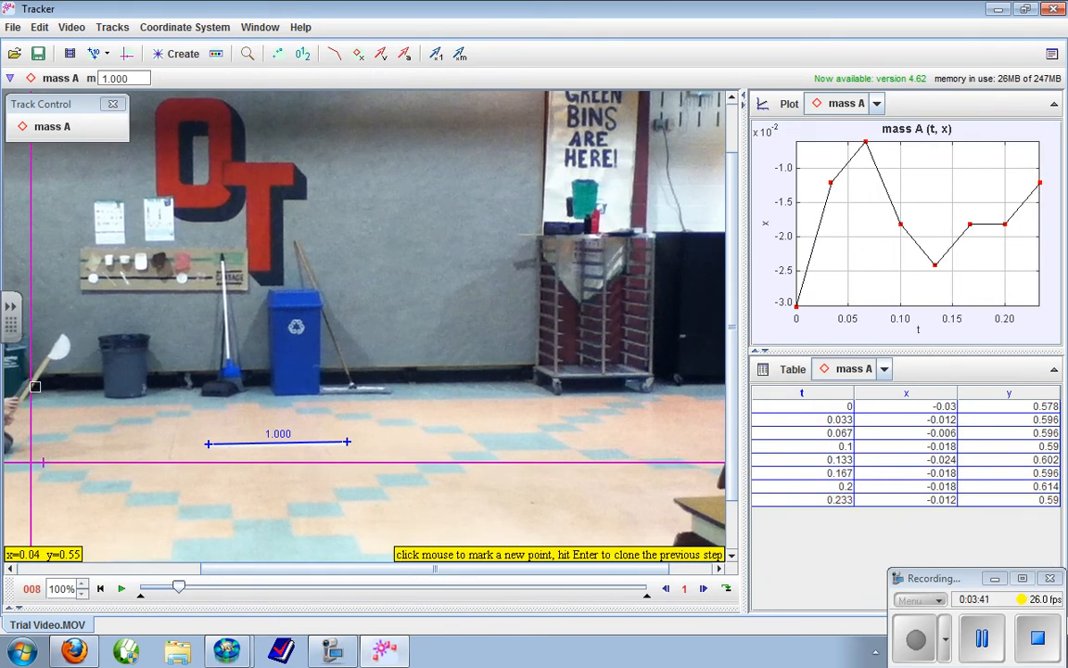
click(28, 380)
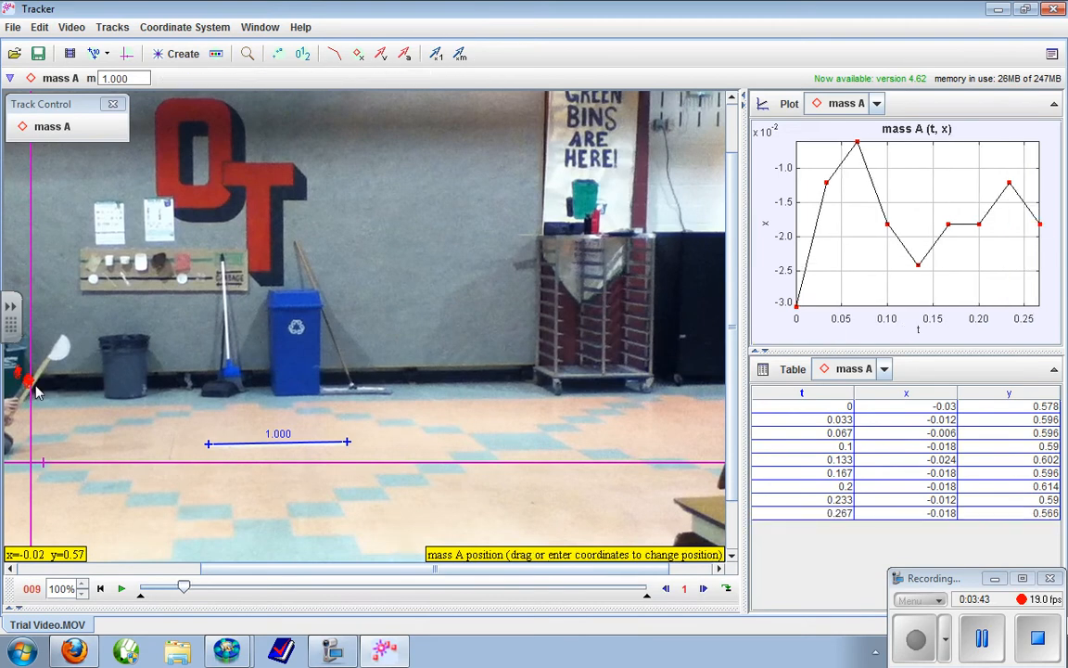
click(28, 381)
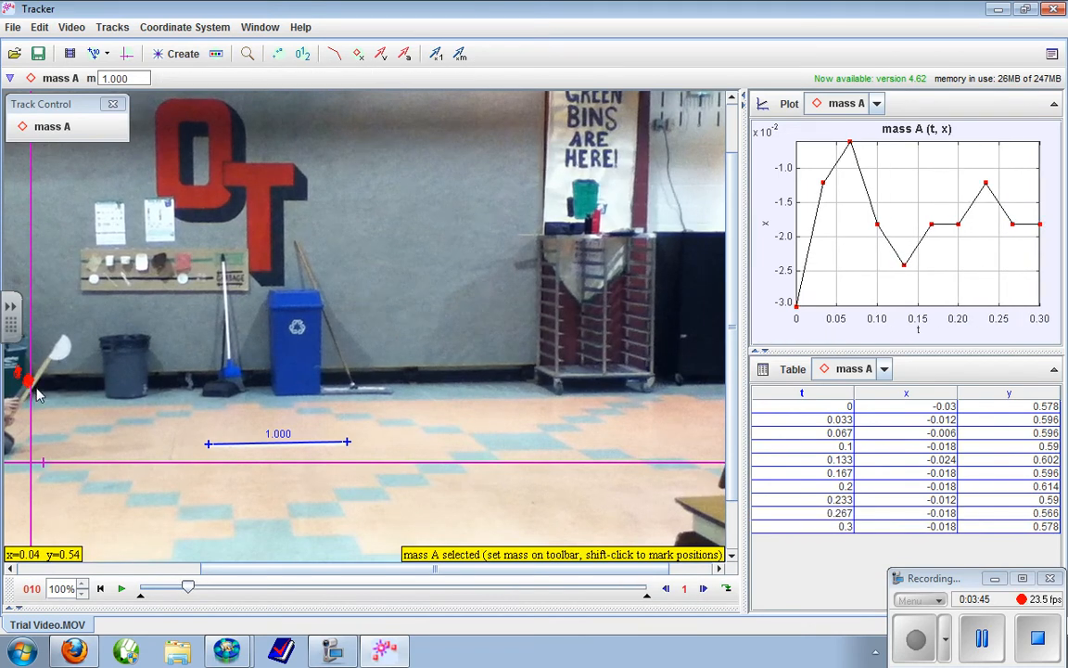
click(28, 379)
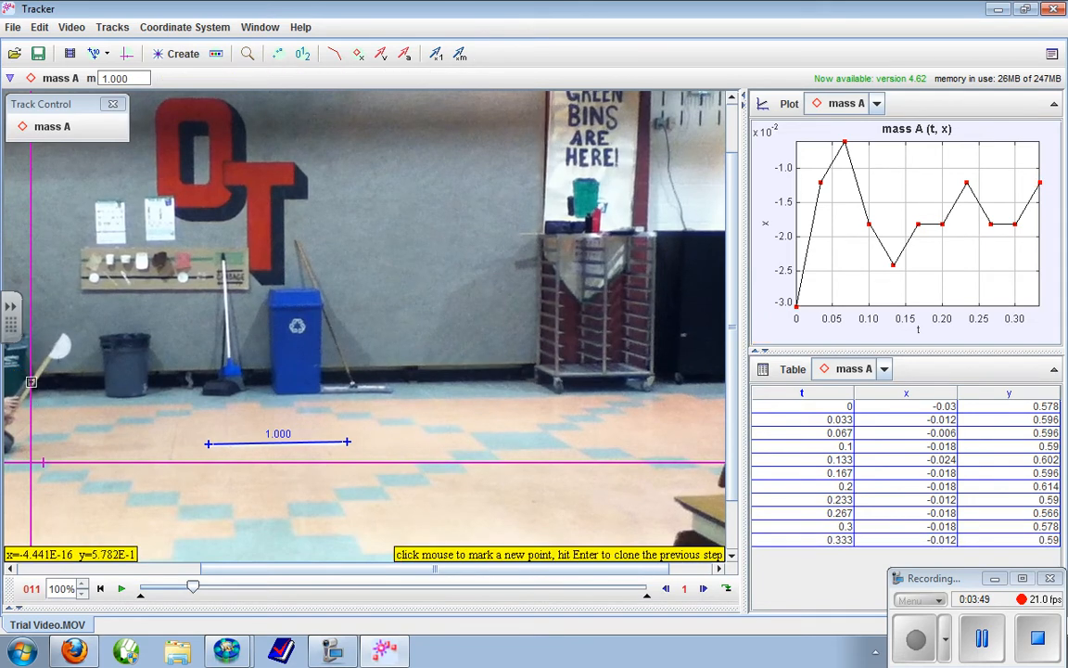
click(29, 380)
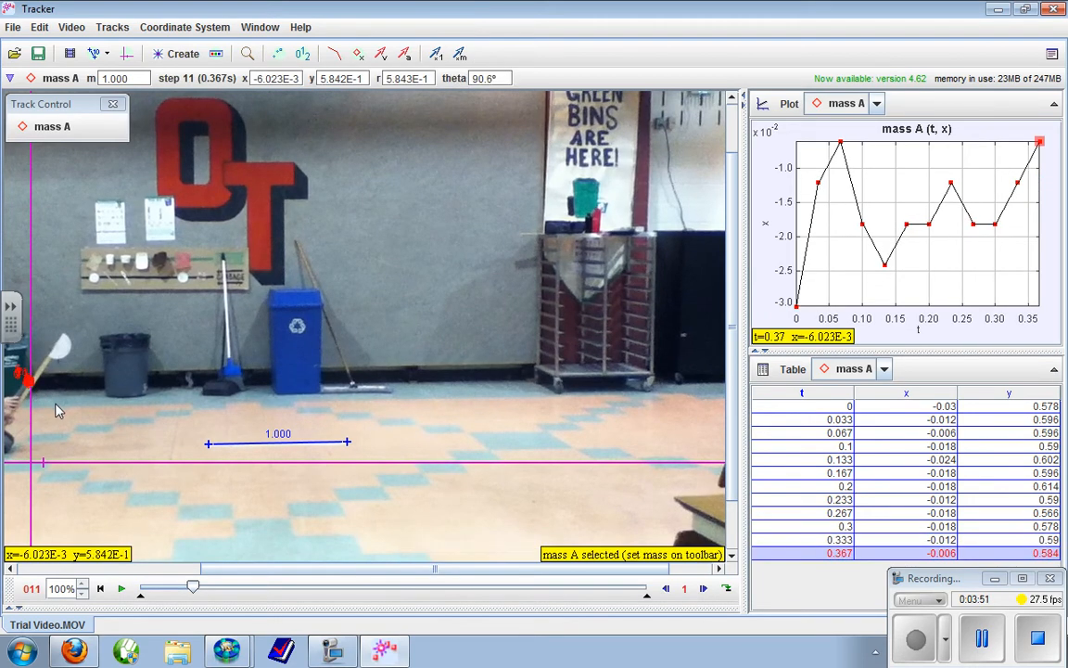
click(25, 377)
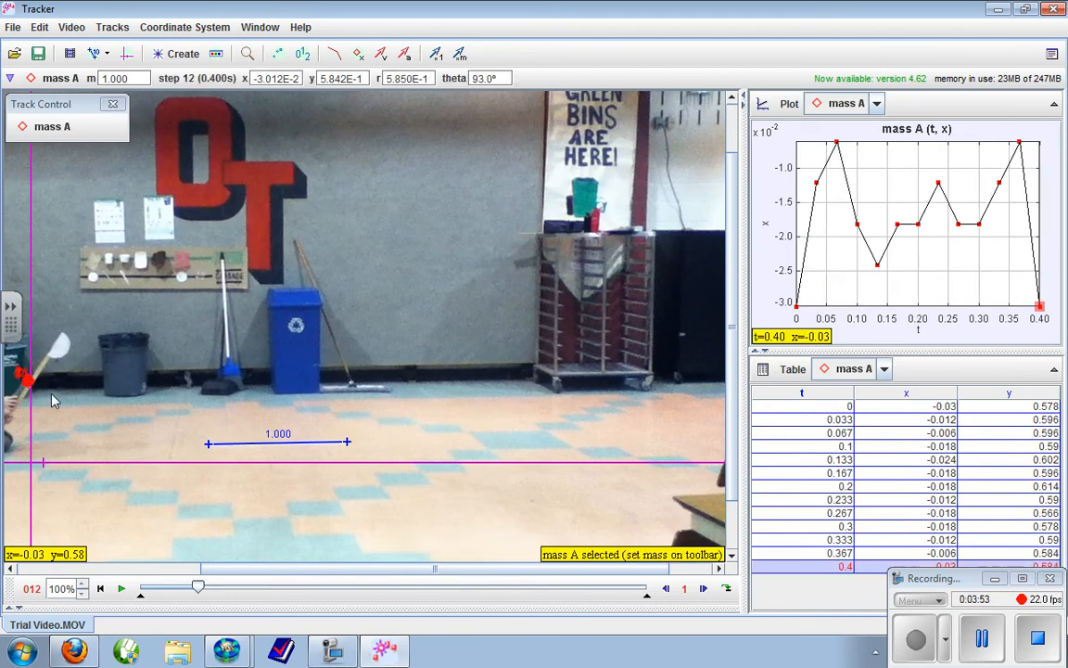
key(shift)
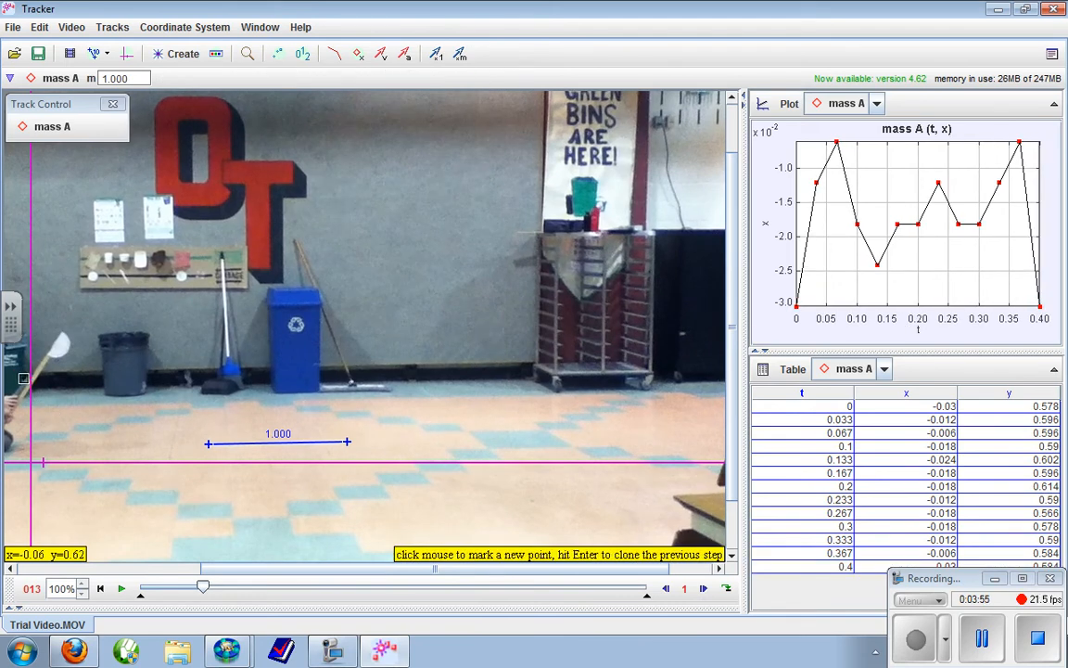
shift+click(21, 373)
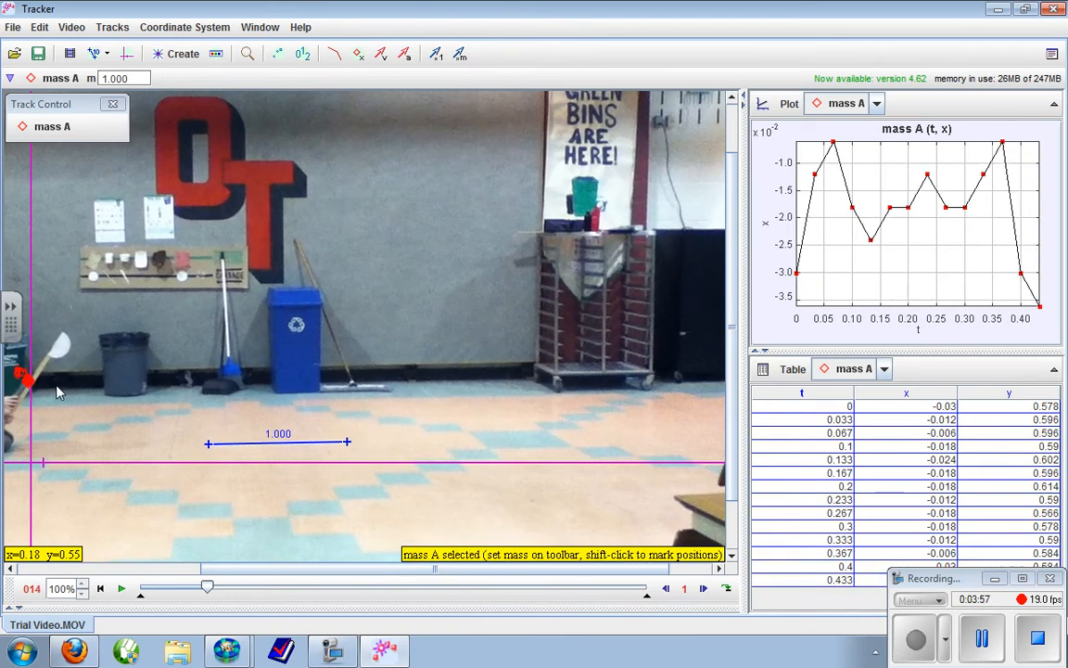
key(shift)
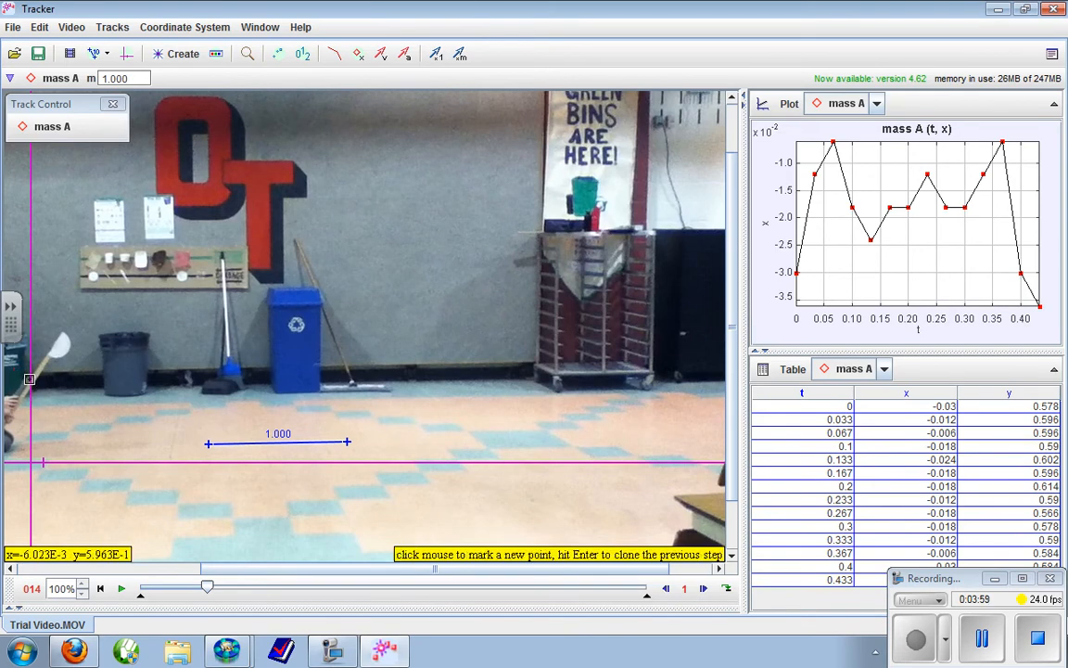
shift+click(25, 376)
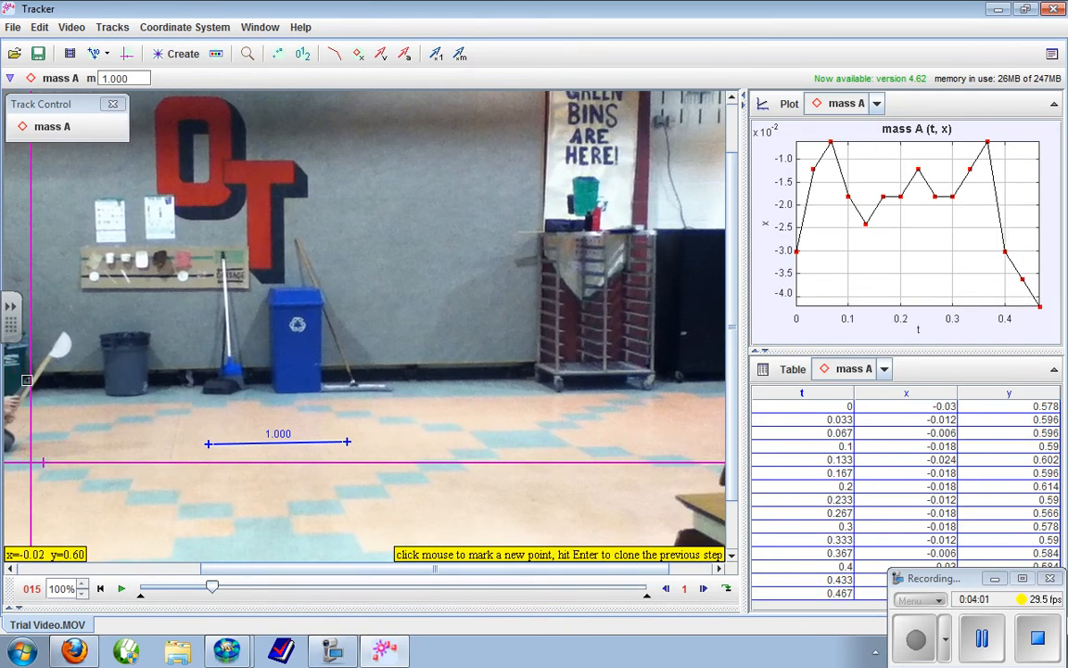
shift+click(32, 380)
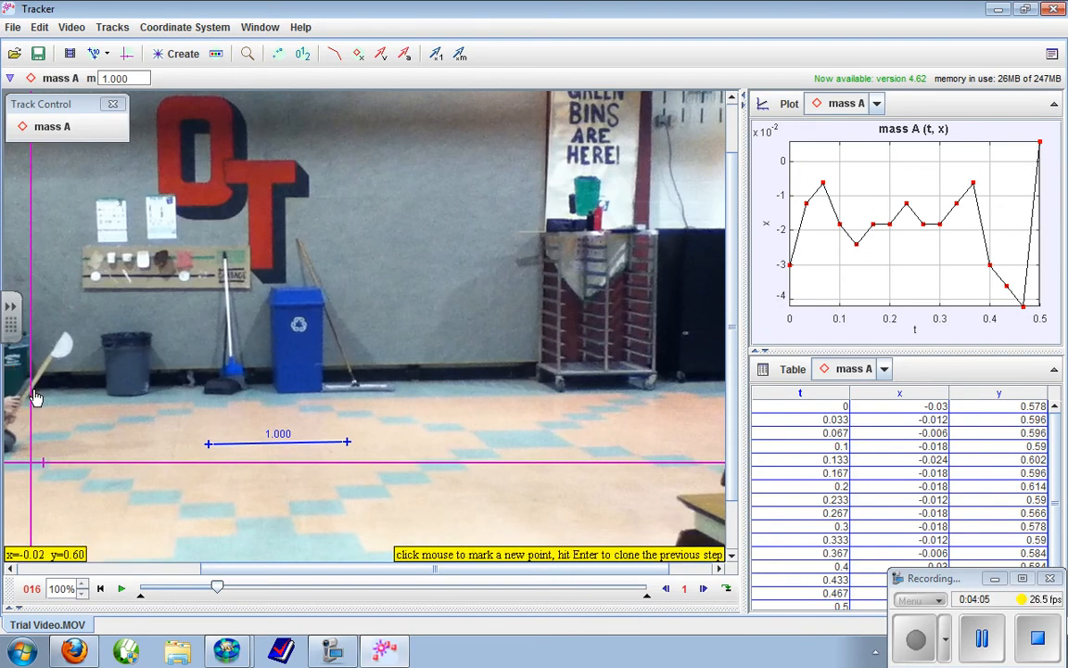
shift+click(31, 392)
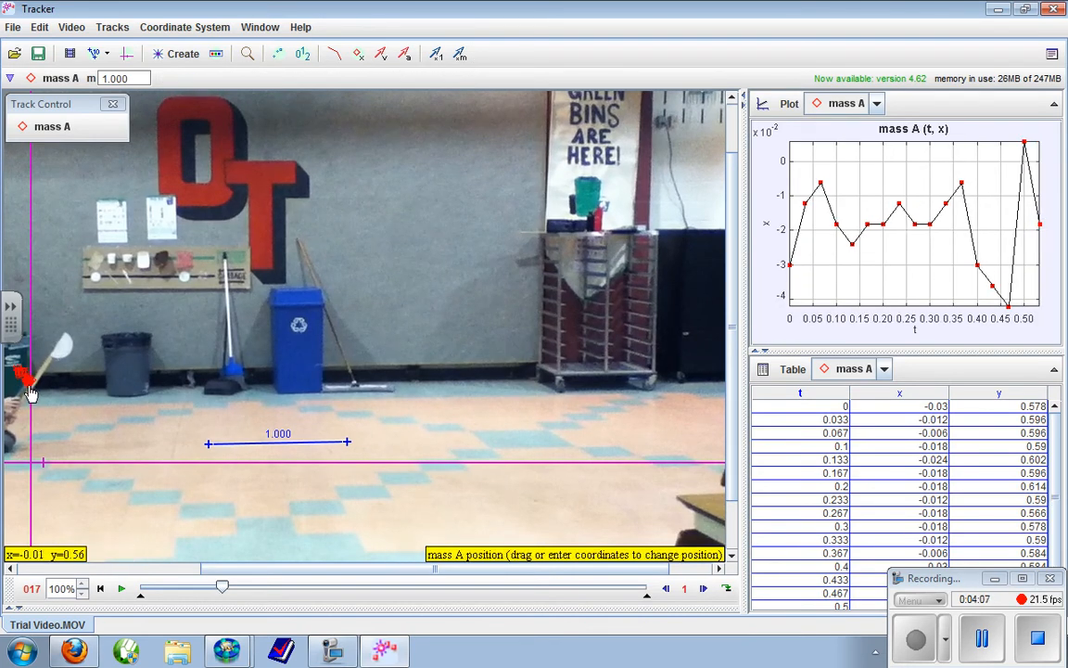
shift+click(30, 390)
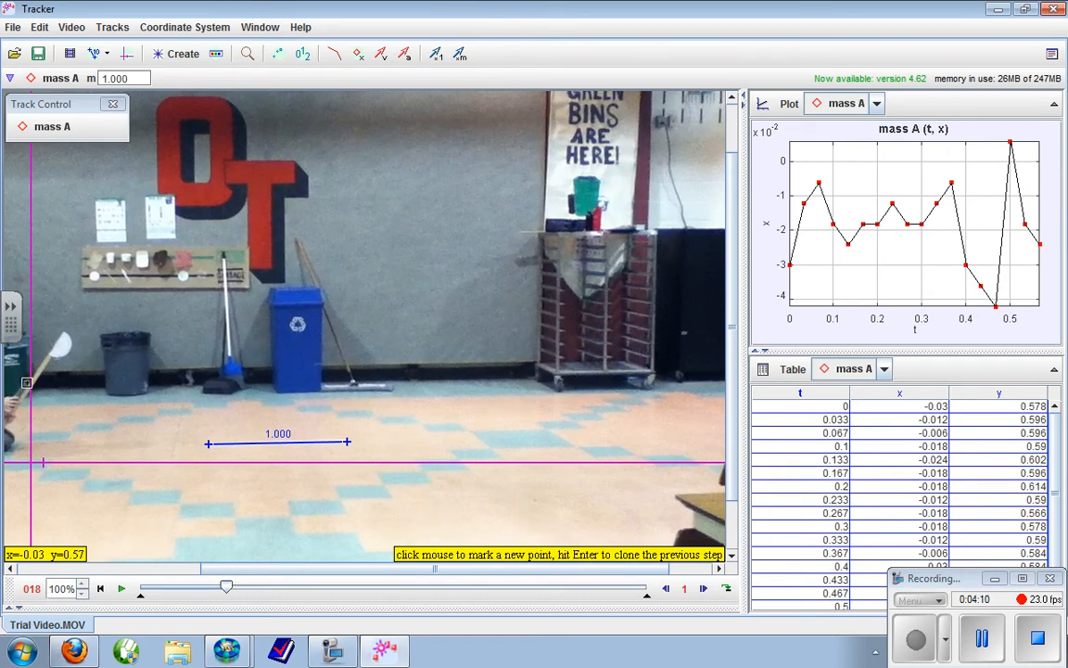
shift+click(27, 383)
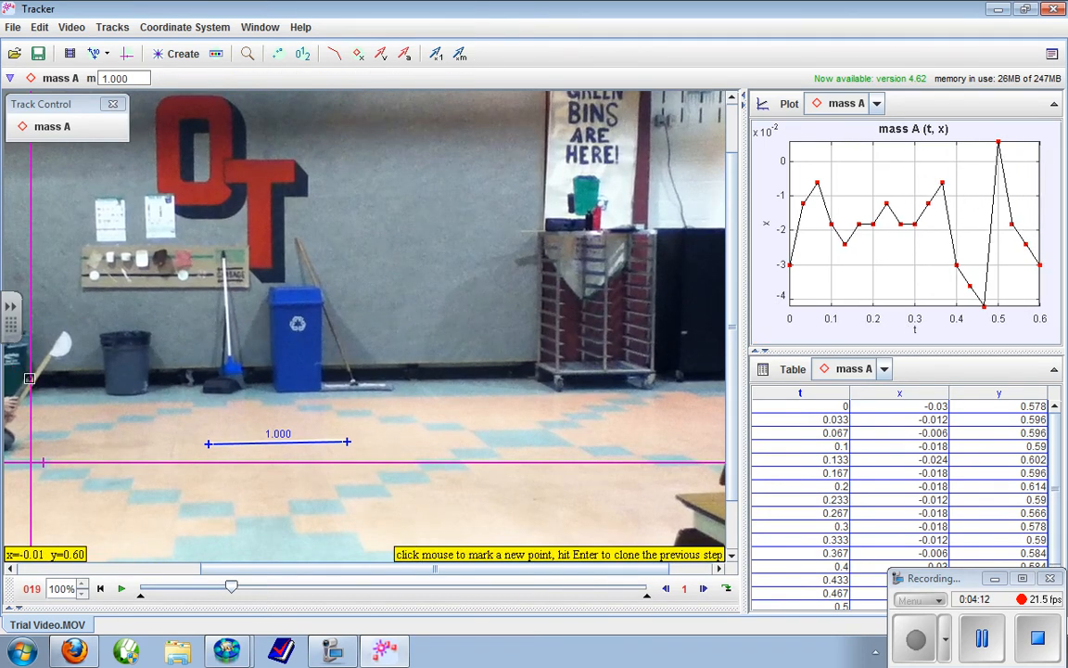
shift+click(30, 378)
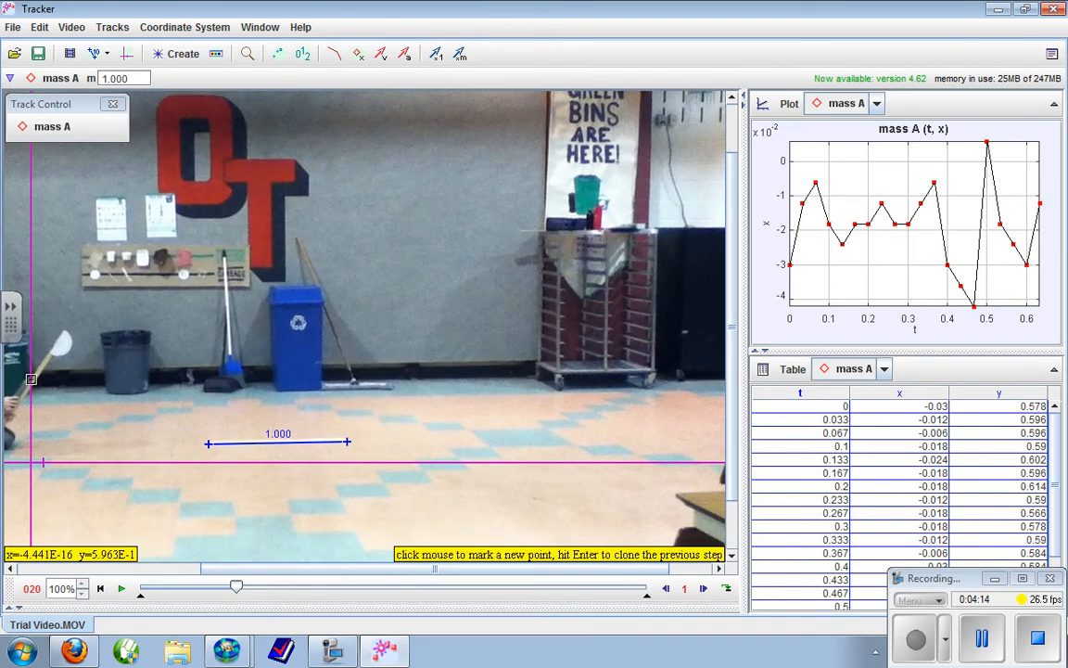
shift+click(31, 386)
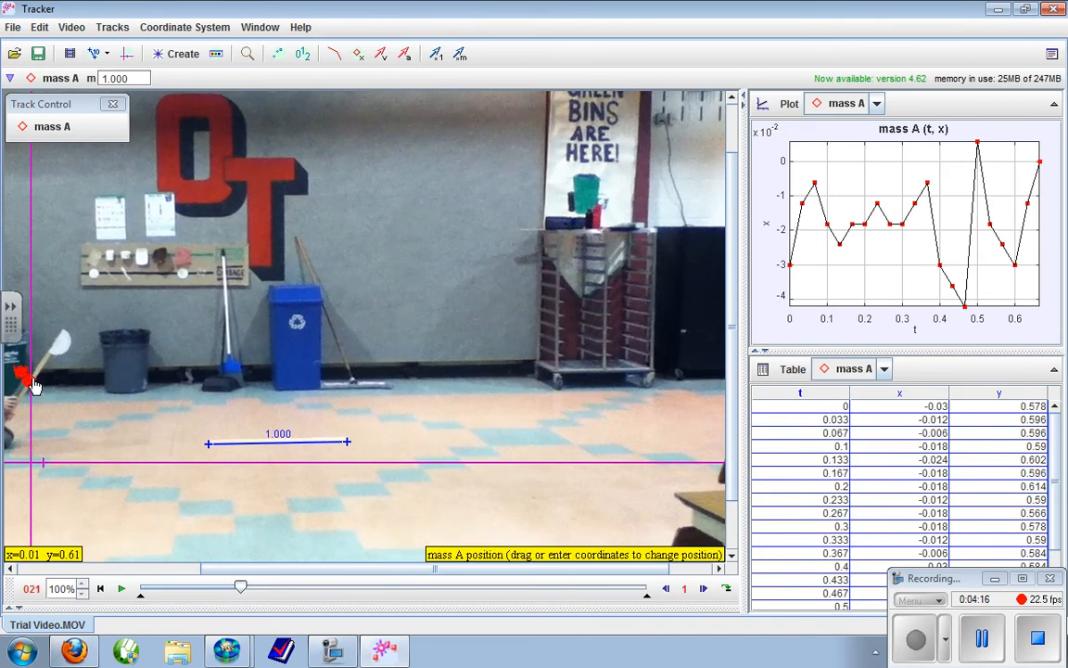
shift+click(31, 382)
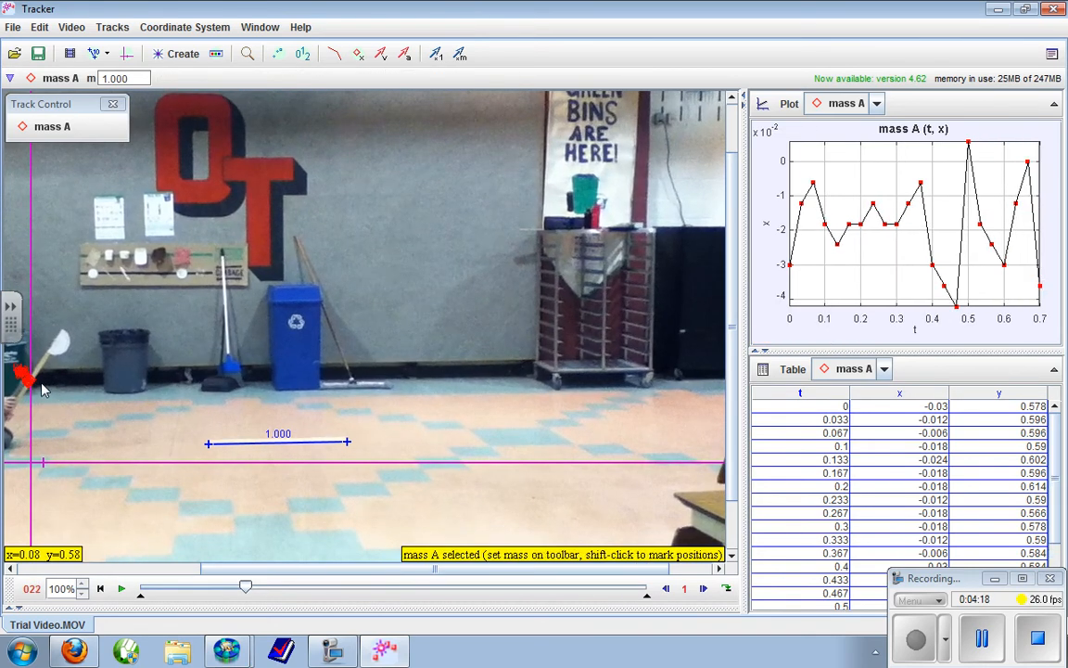
shift+click(36, 390)
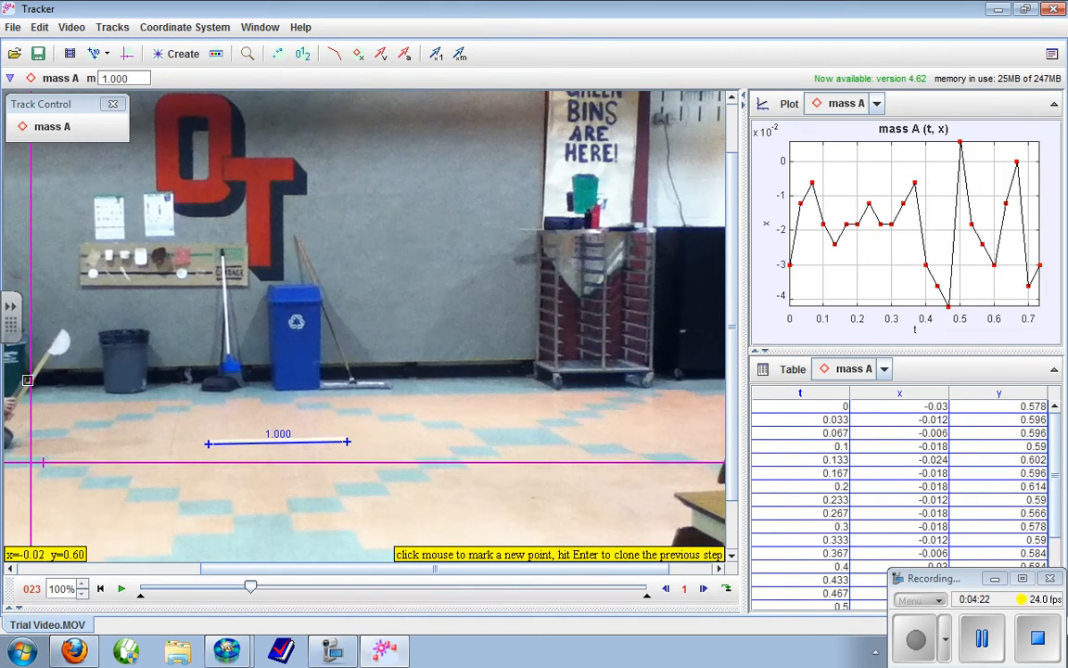
shift+click(28, 379)
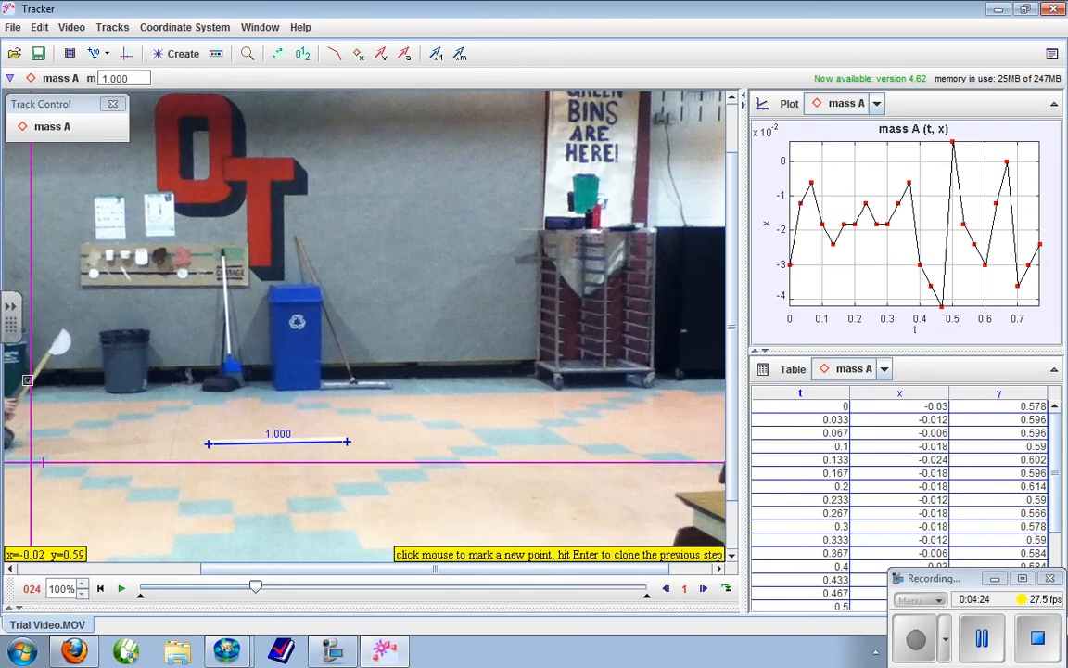
shift+click(25, 371)
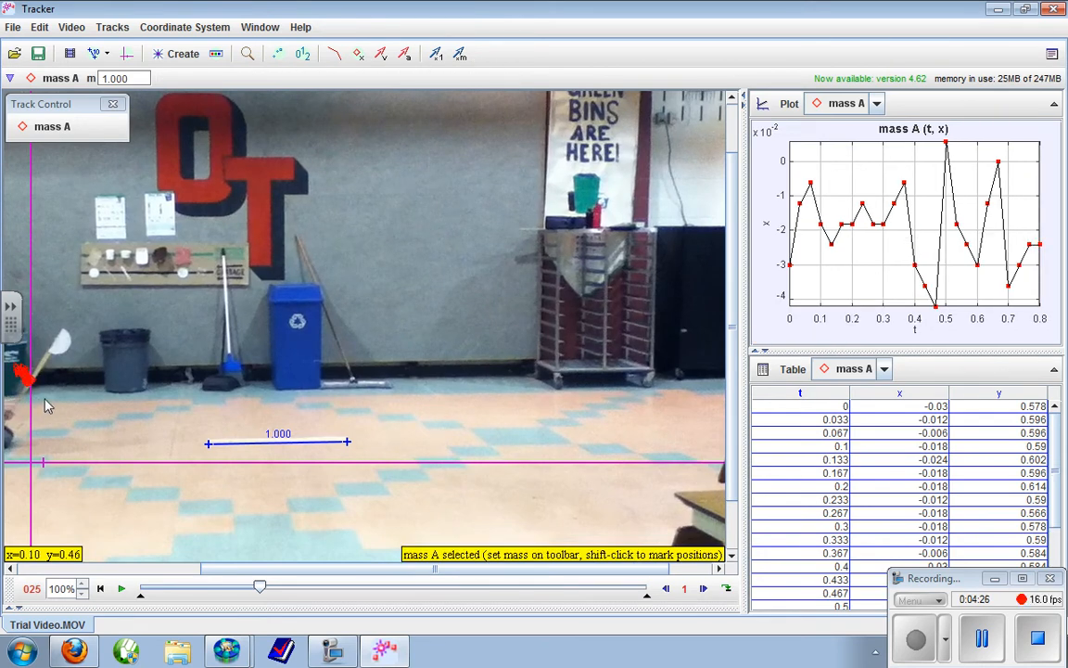
Step: Mark mass A's positions along the rising part of its flight, frame by frame from frame 25 through frame 36
shift+click(38, 365)
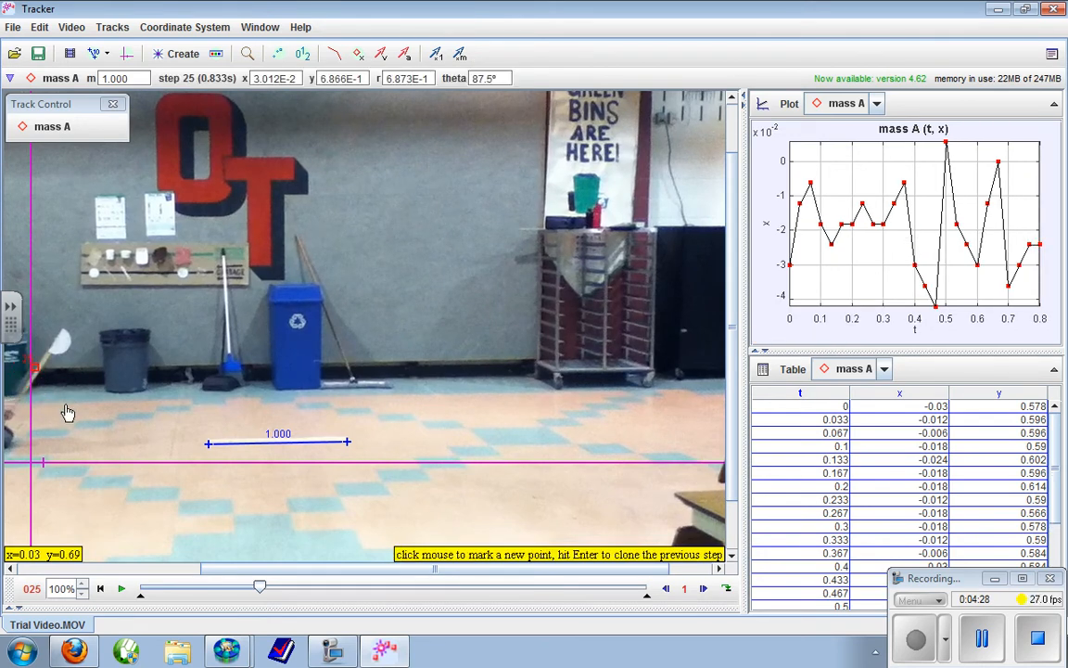
shift+click(48, 357)
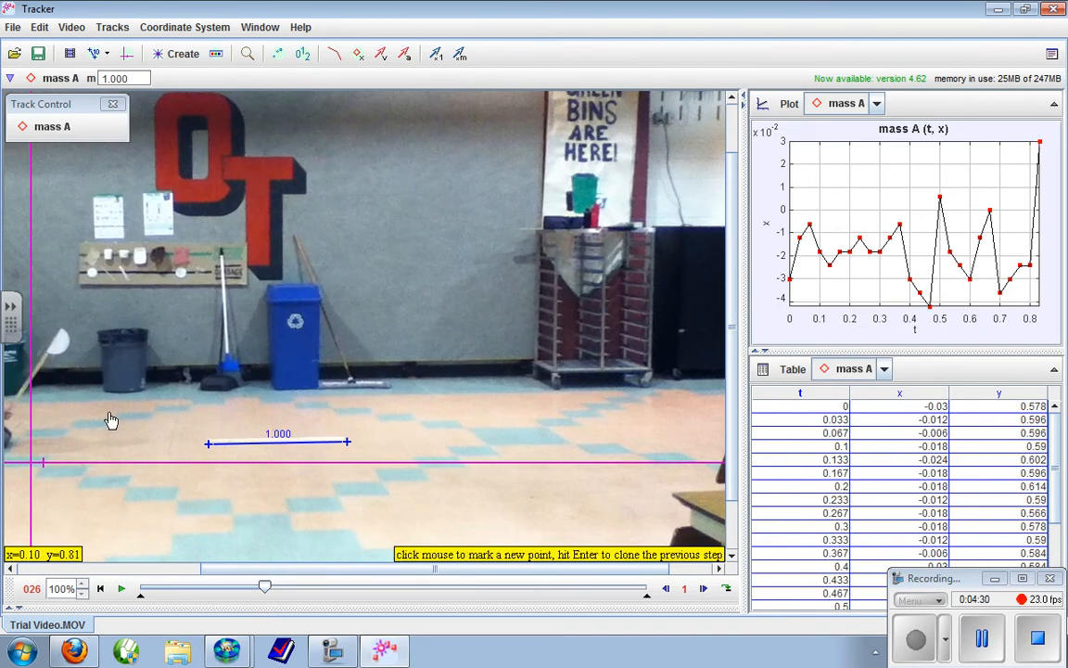
shift+click(82, 333)
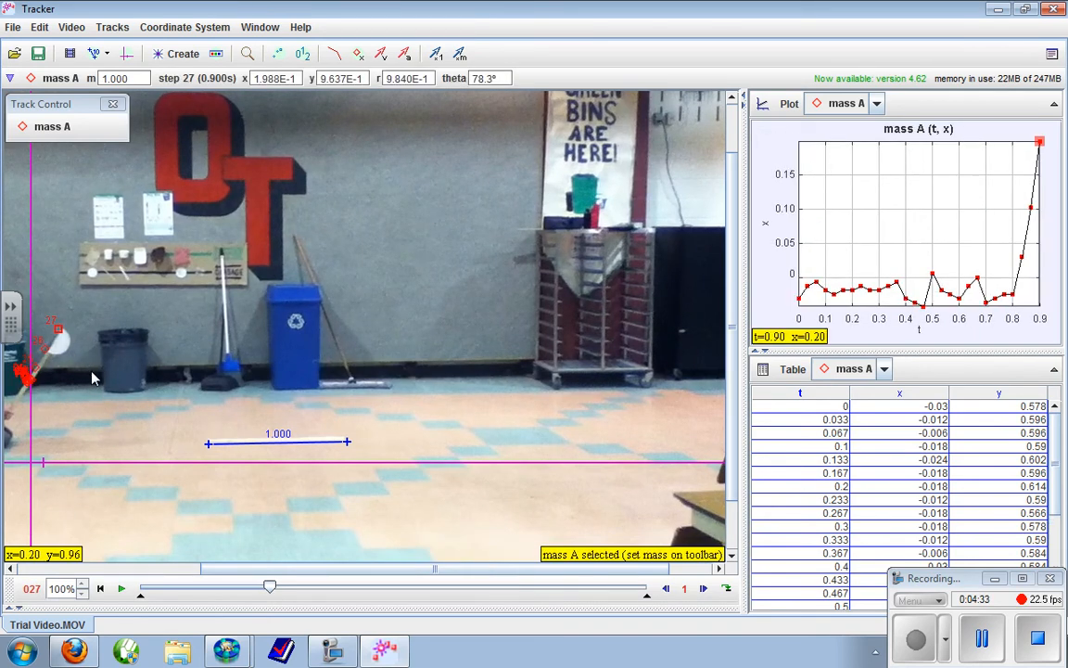
shift+click(68, 327)
shift+click(75, 317)
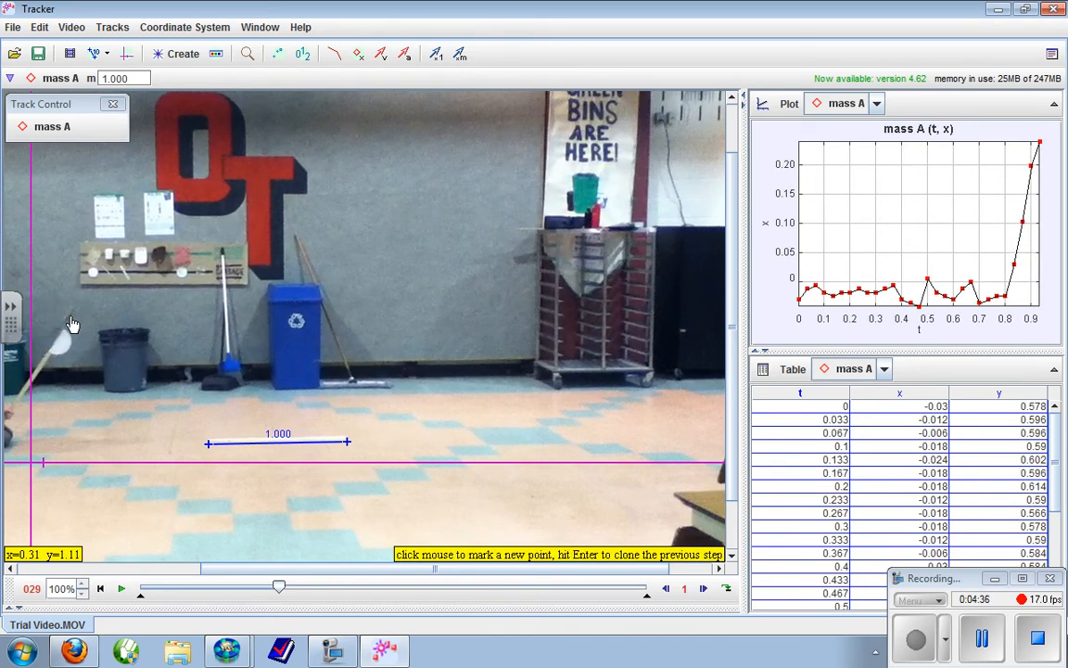
shift+click(85, 283)
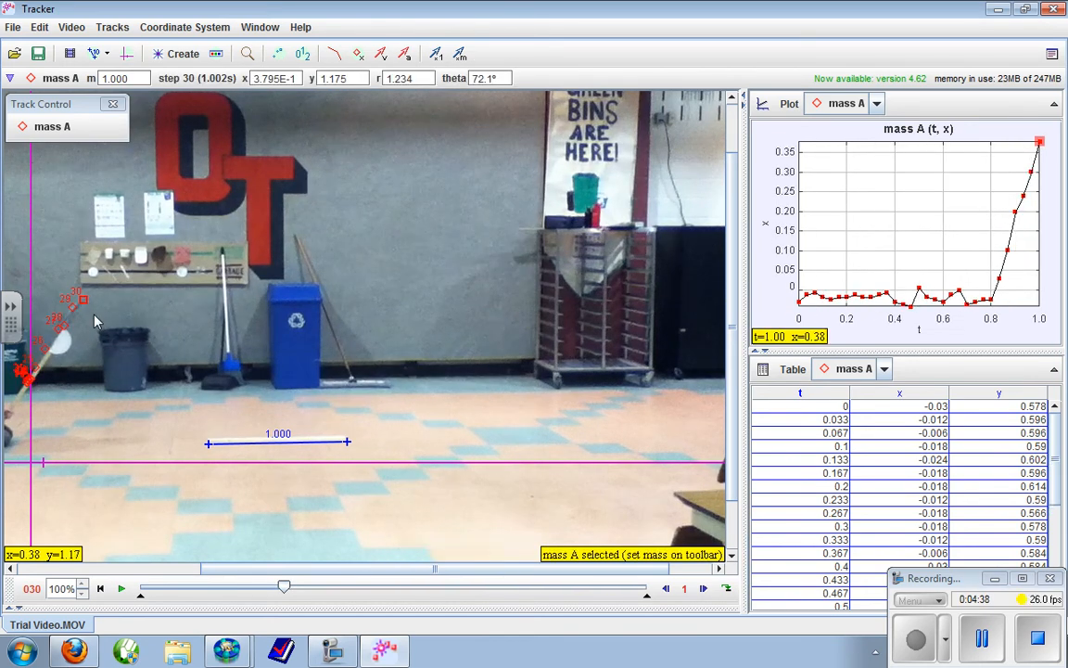
shift+click(91, 291)
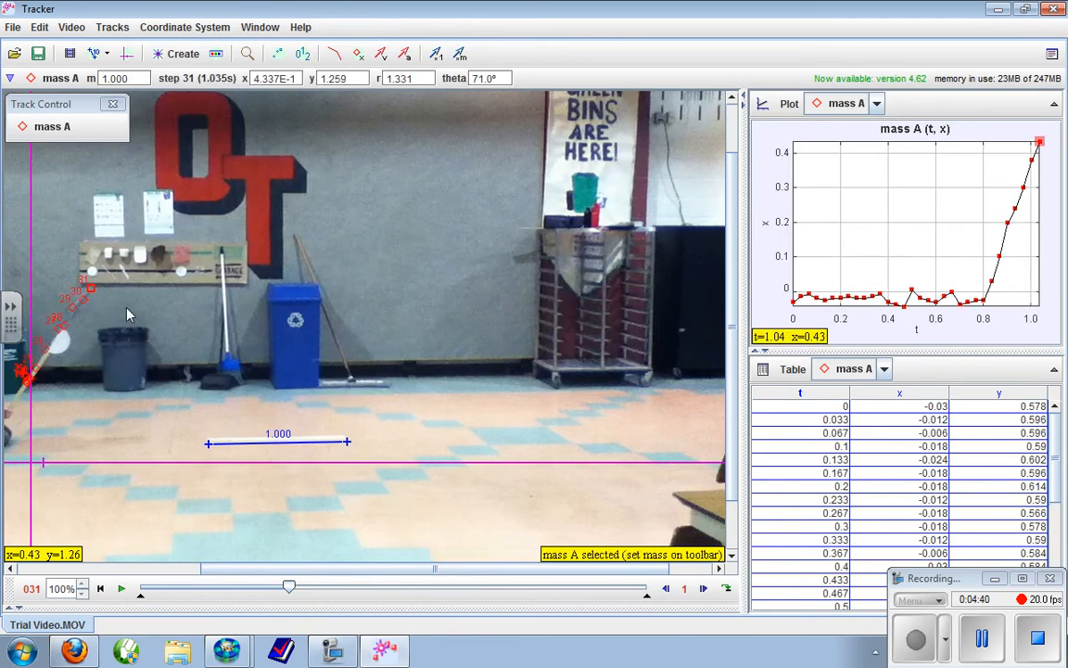
shift+click(102, 283)
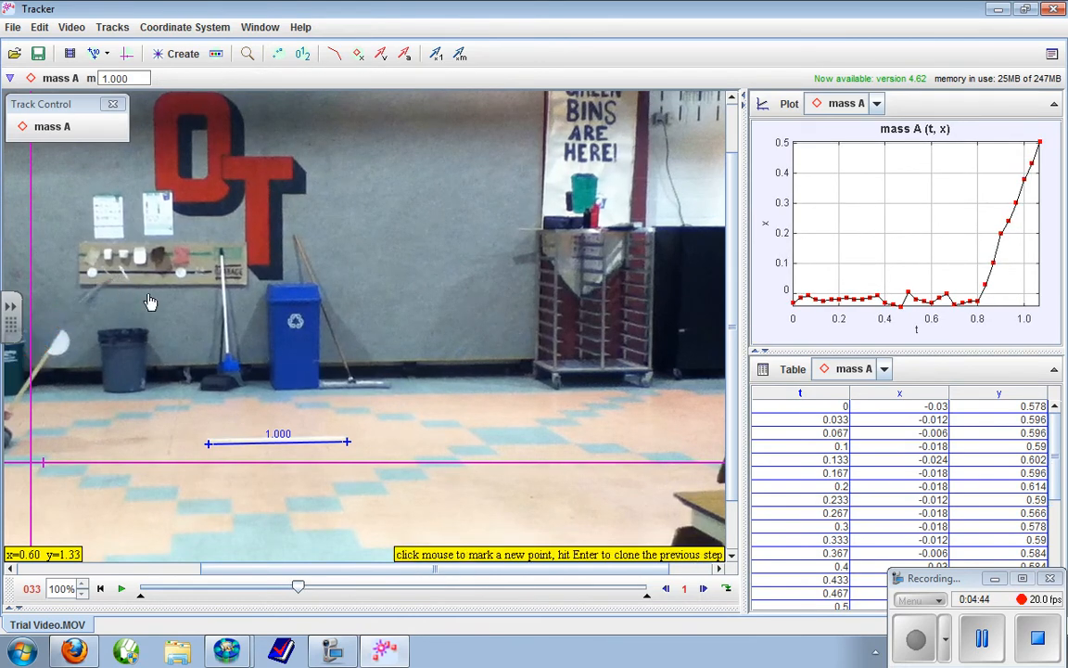
shift+click(114, 277)
shift+click(131, 270)
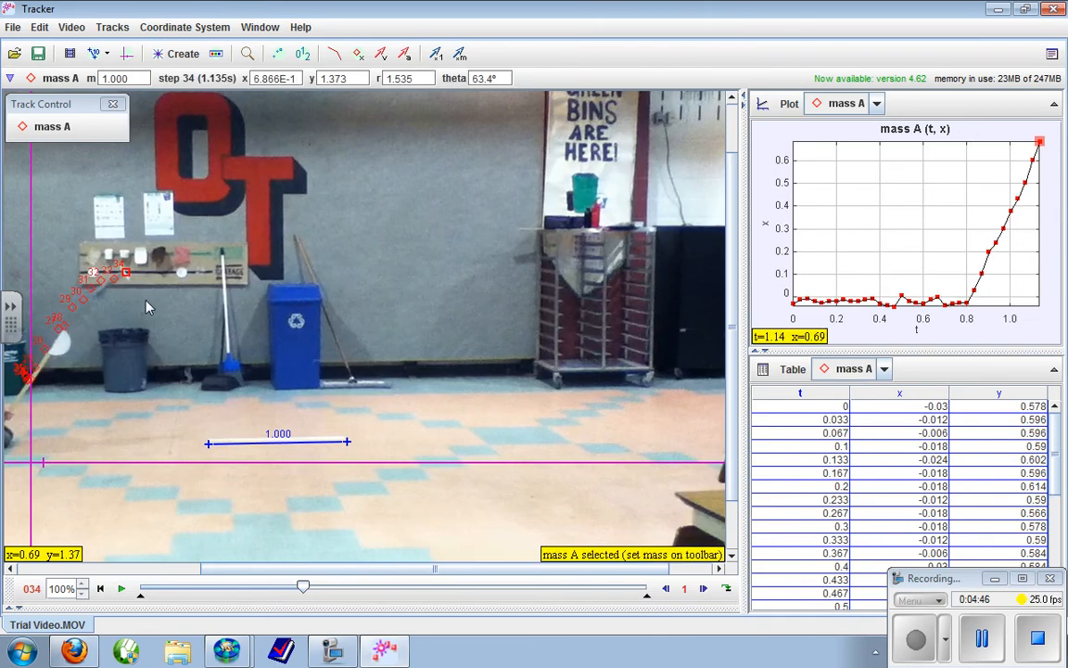
shift+click(141, 271)
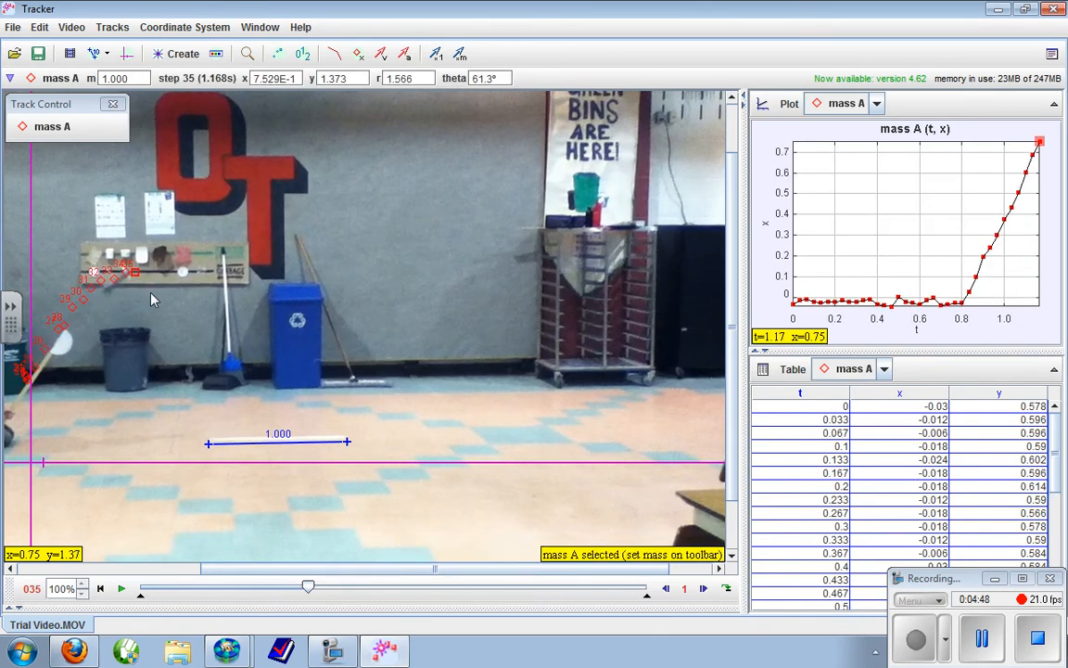
shift+click(146, 263)
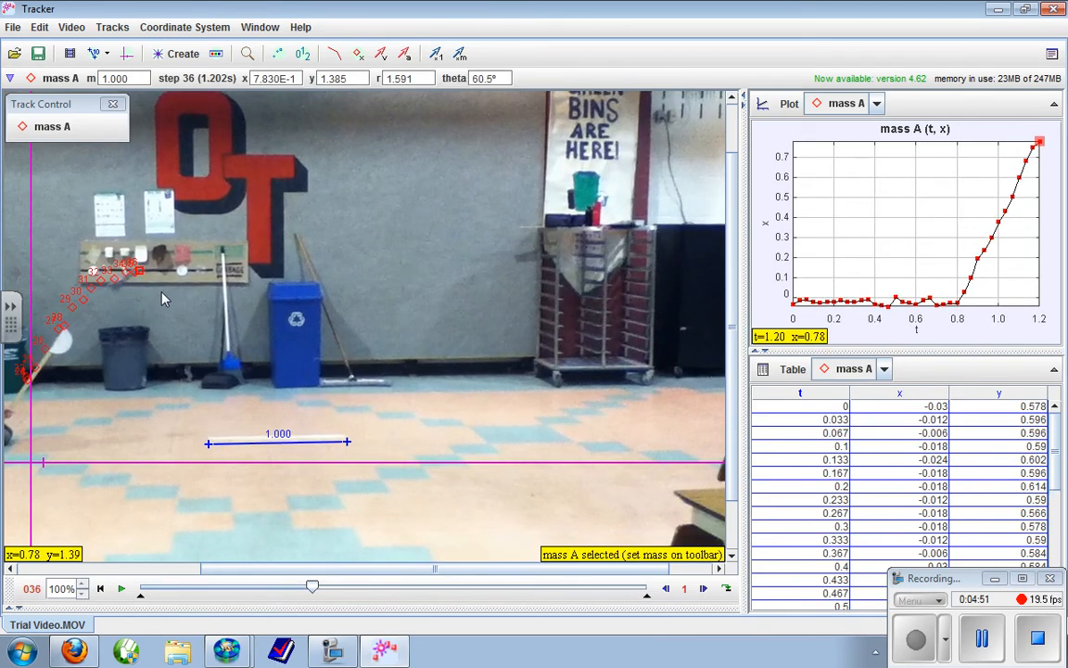
Step: Mark mass A's falling positions down to the floor from frame 37 through frame 52, and return the video to frame 50
shift+click(154, 267)
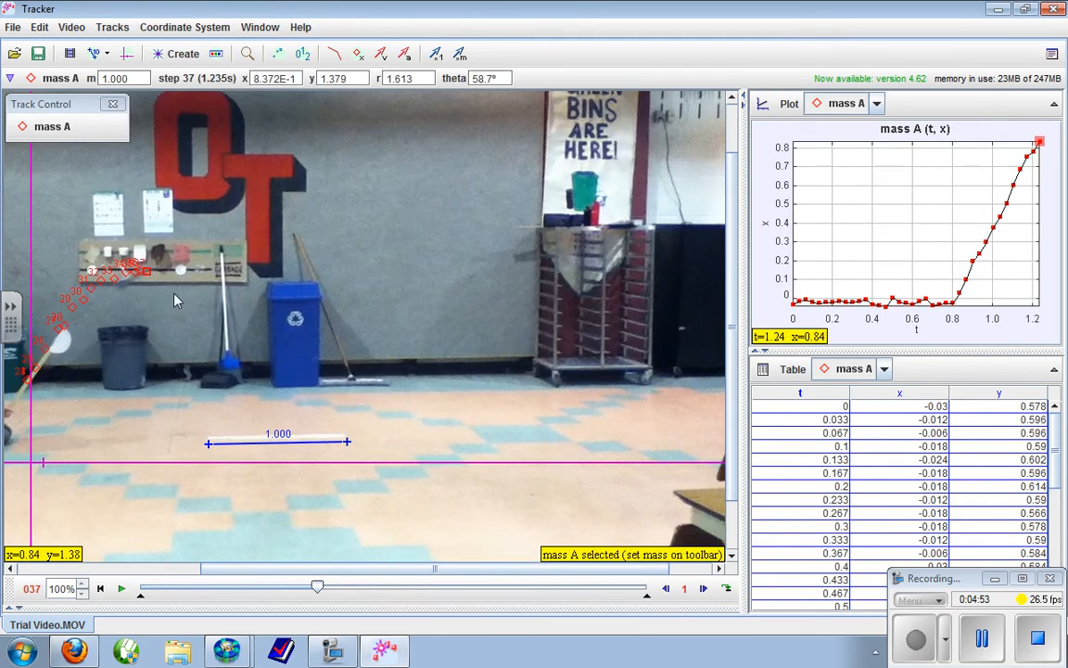
shift+click(167, 275)
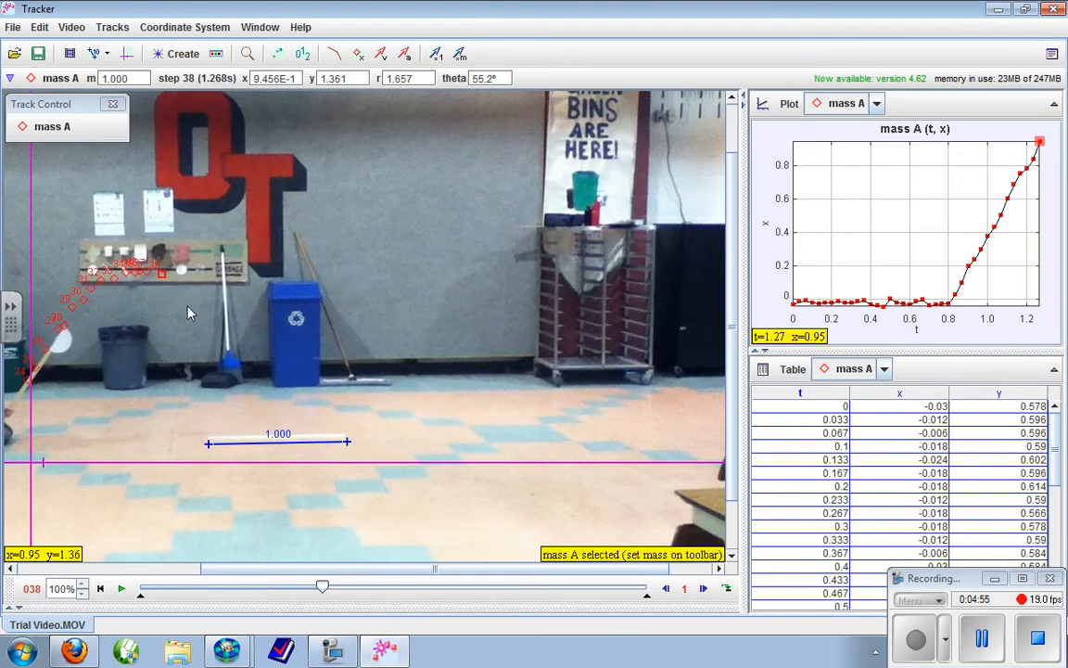
shift+click(171, 270)
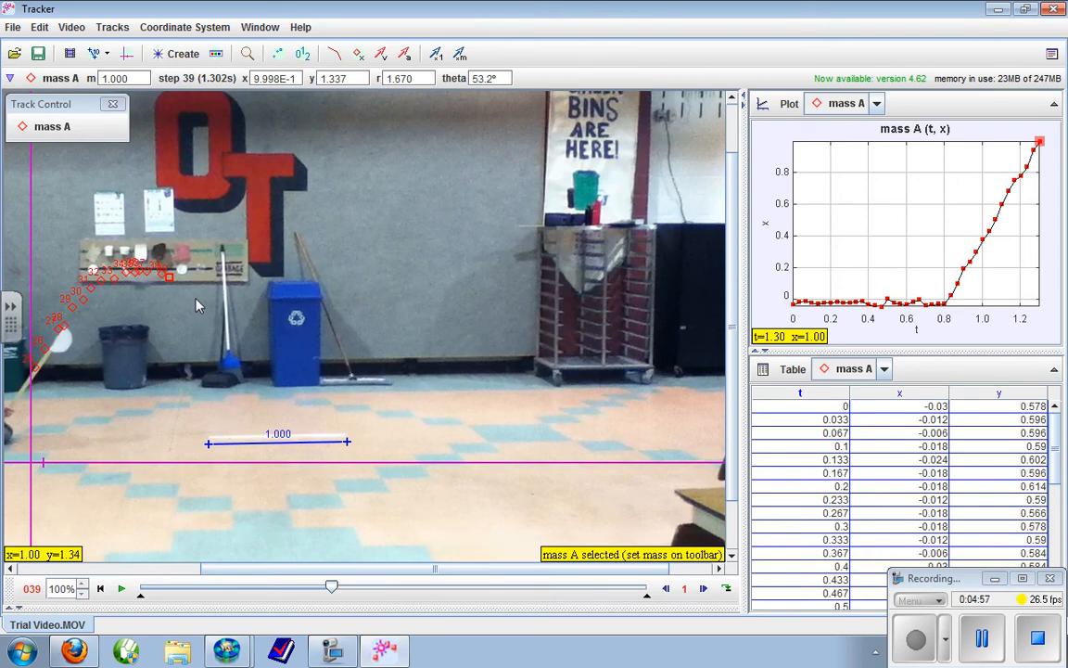
shift+click(177, 273)
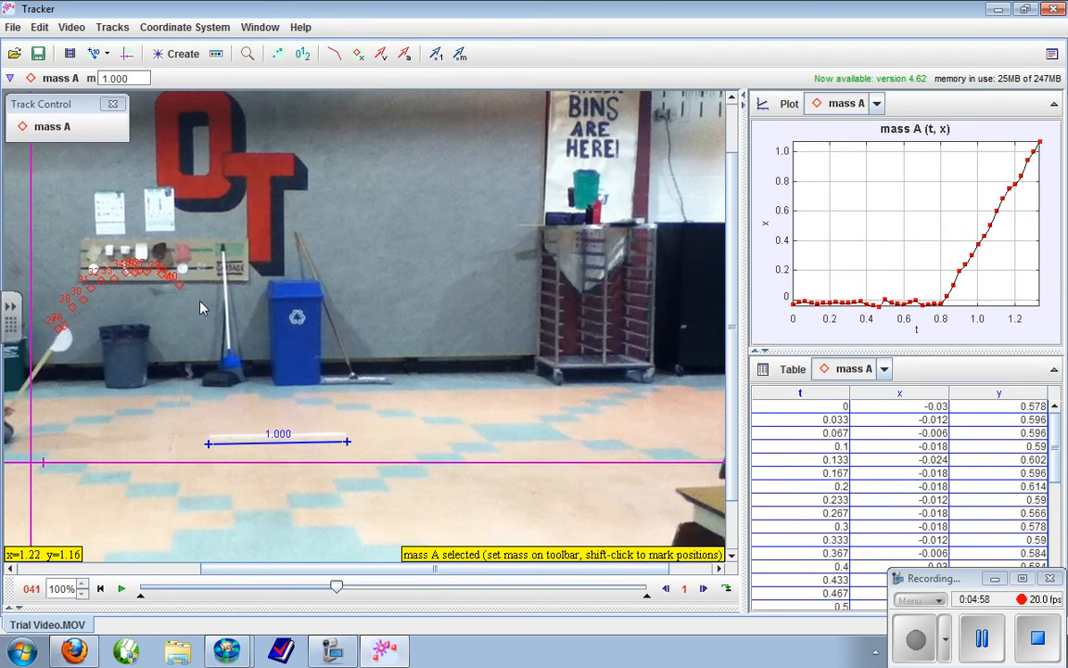
shift+click(193, 291)
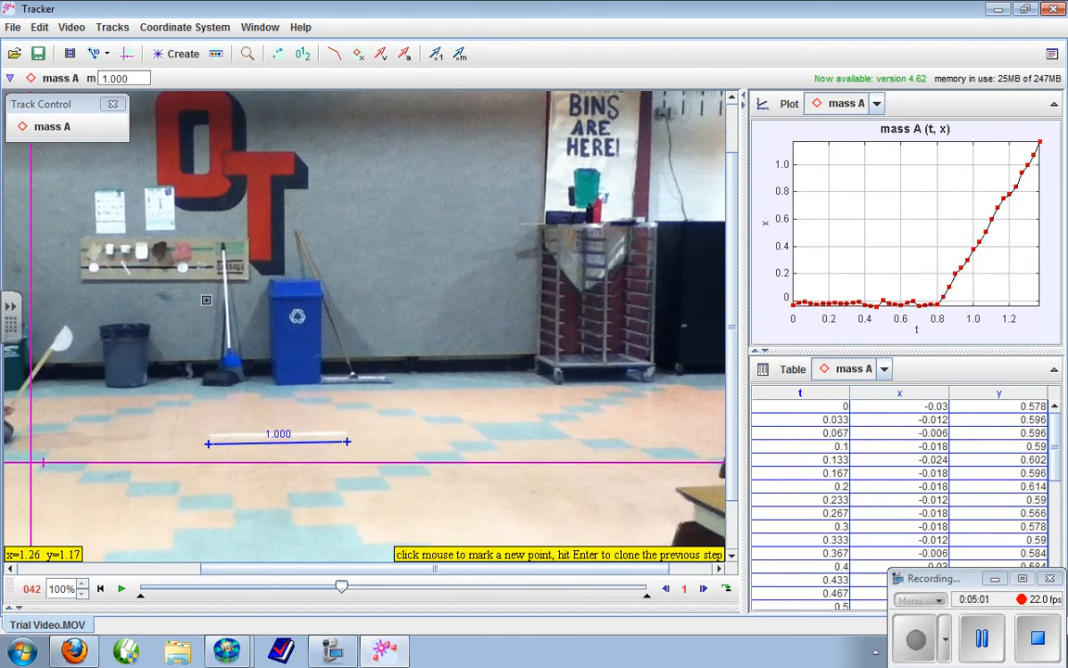
shift+click(194, 299)
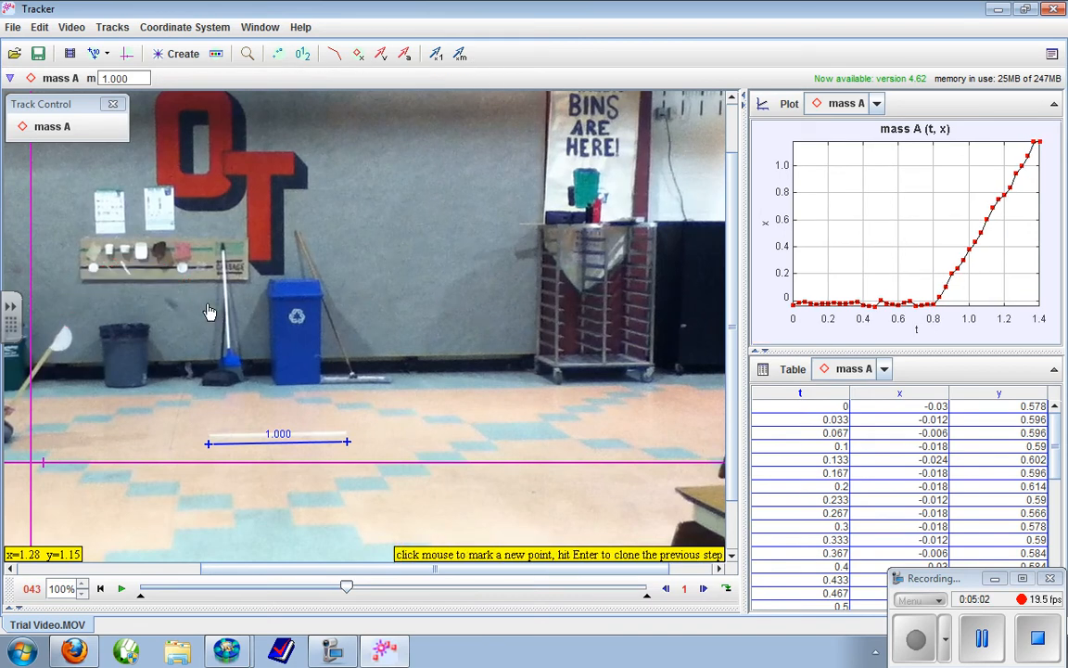
shift+click(207, 303)
shift+click(215, 309)
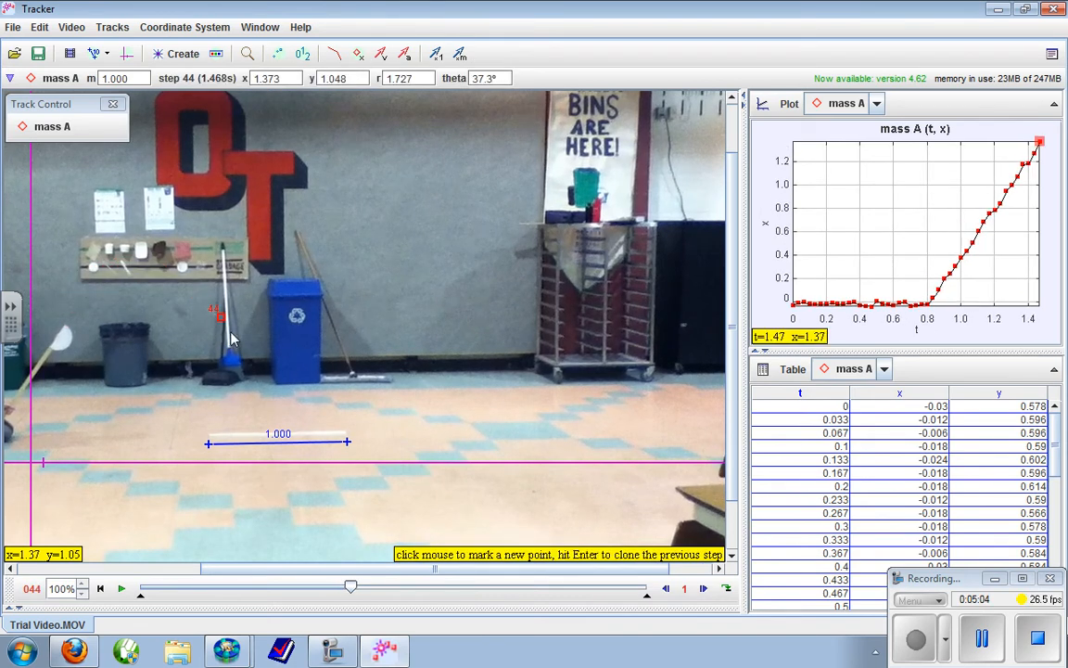
shift+click(220, 317)
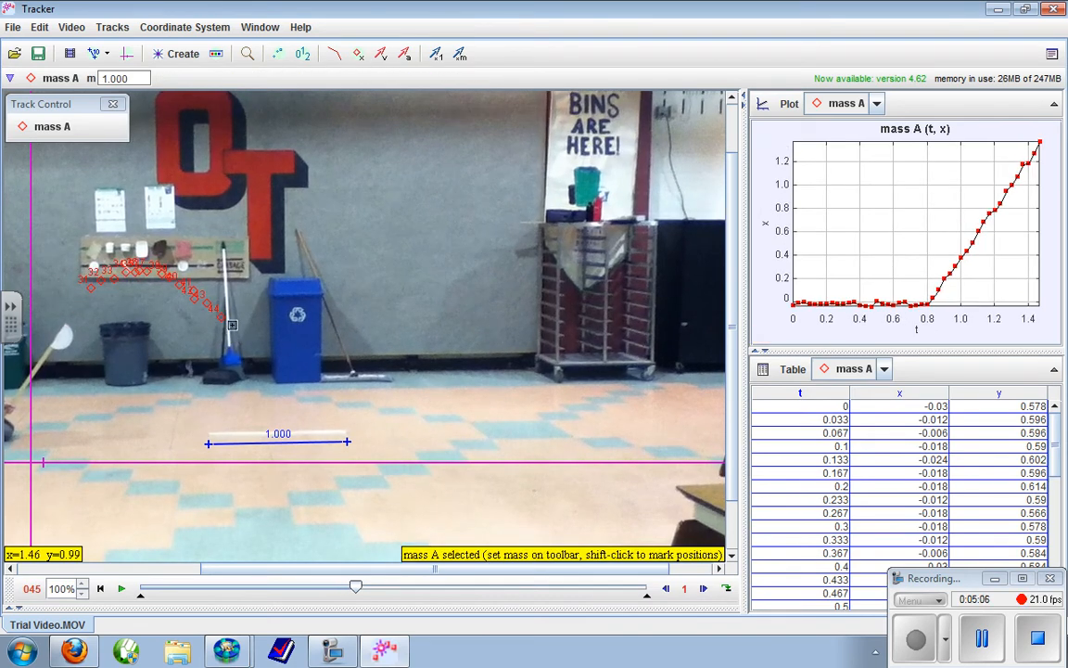
shift+click(230, 323)
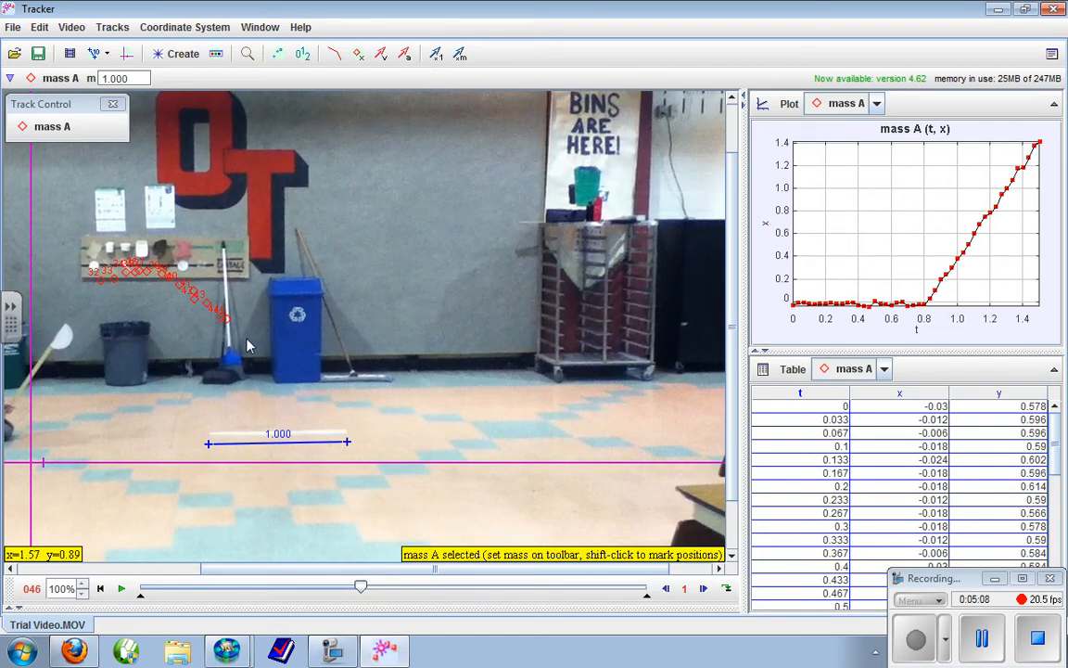
shift+click(239, 331)
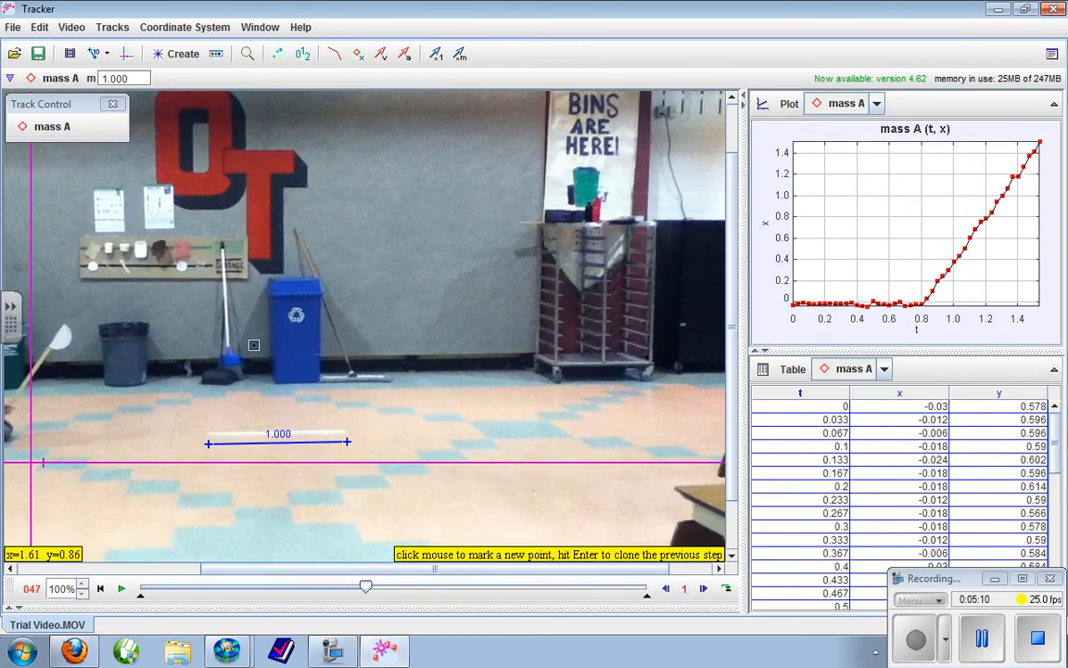
shift+click(256, 348)
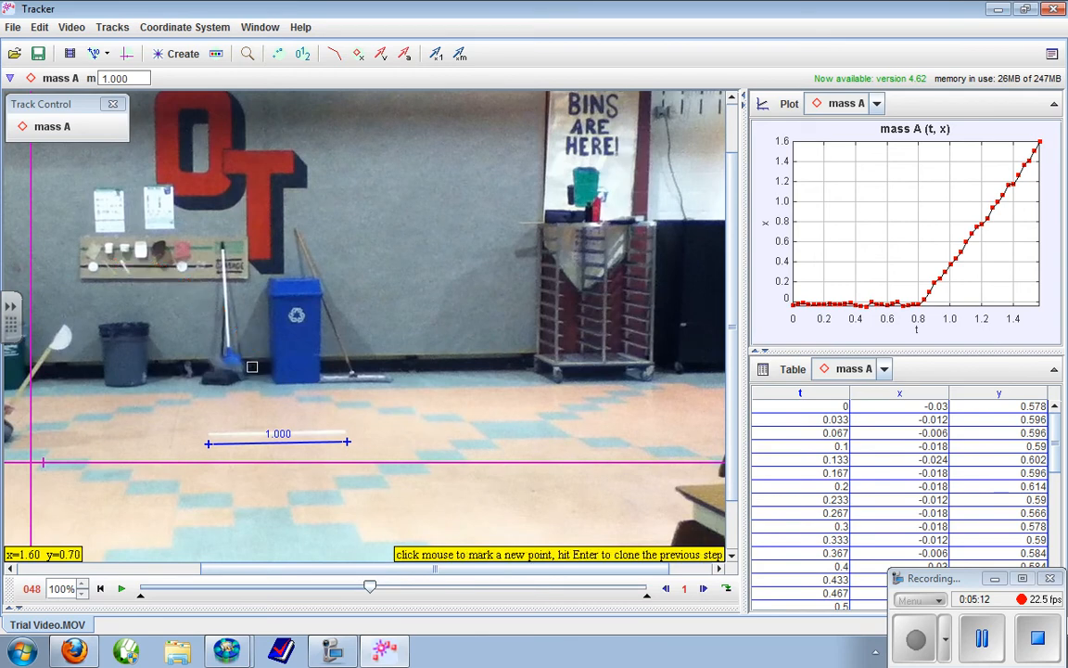
shift+click(261, 383)
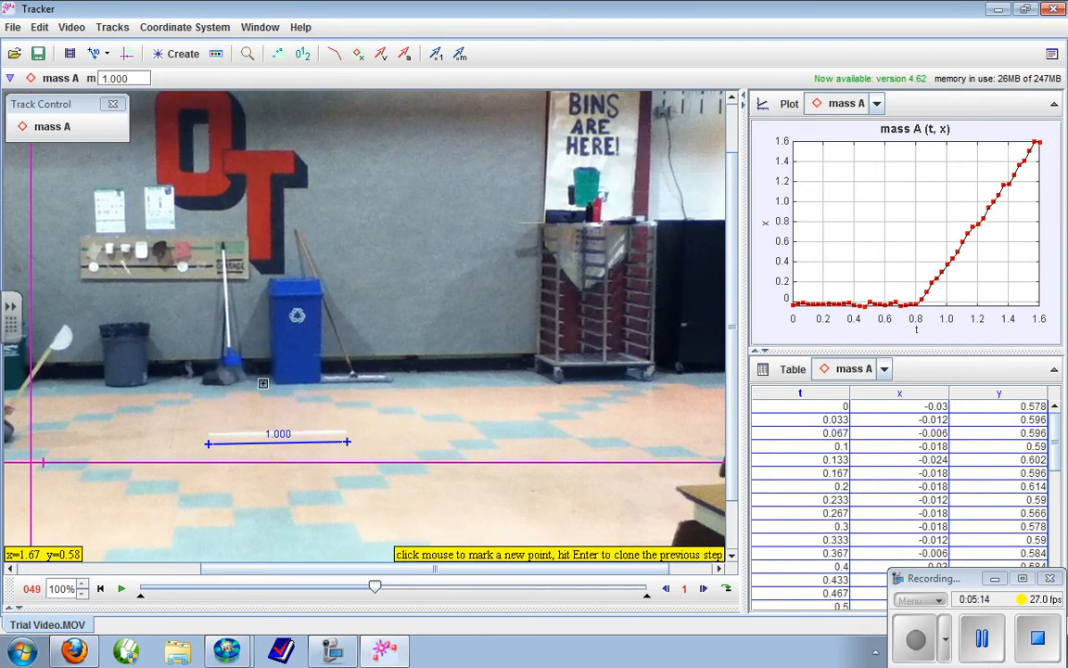
shift+click(264, 382)
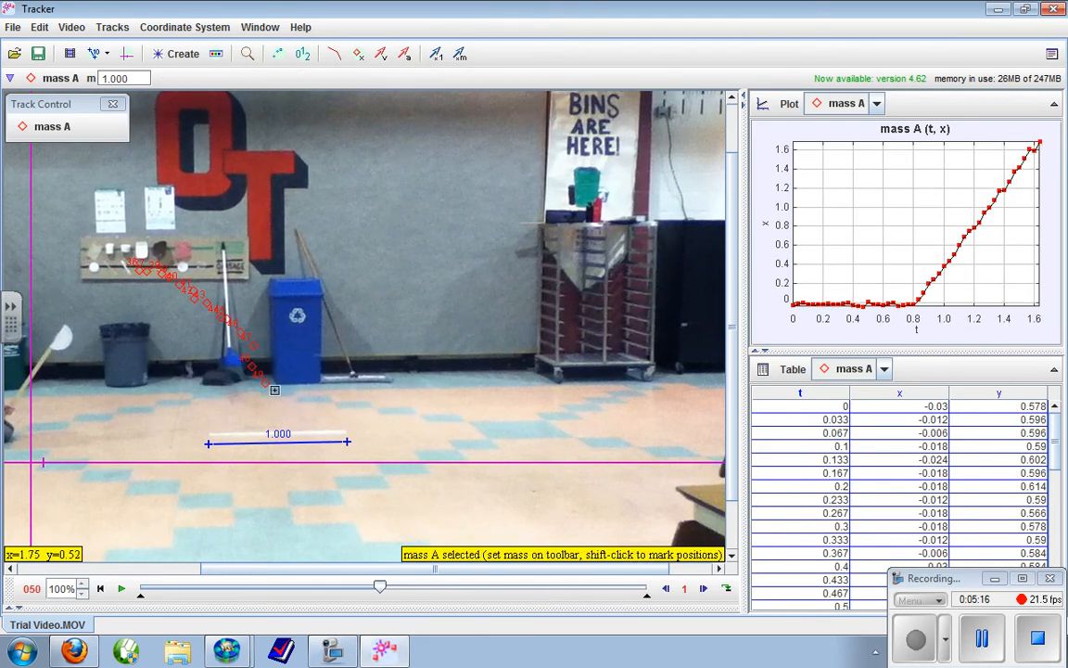
shift+click(274, 390)
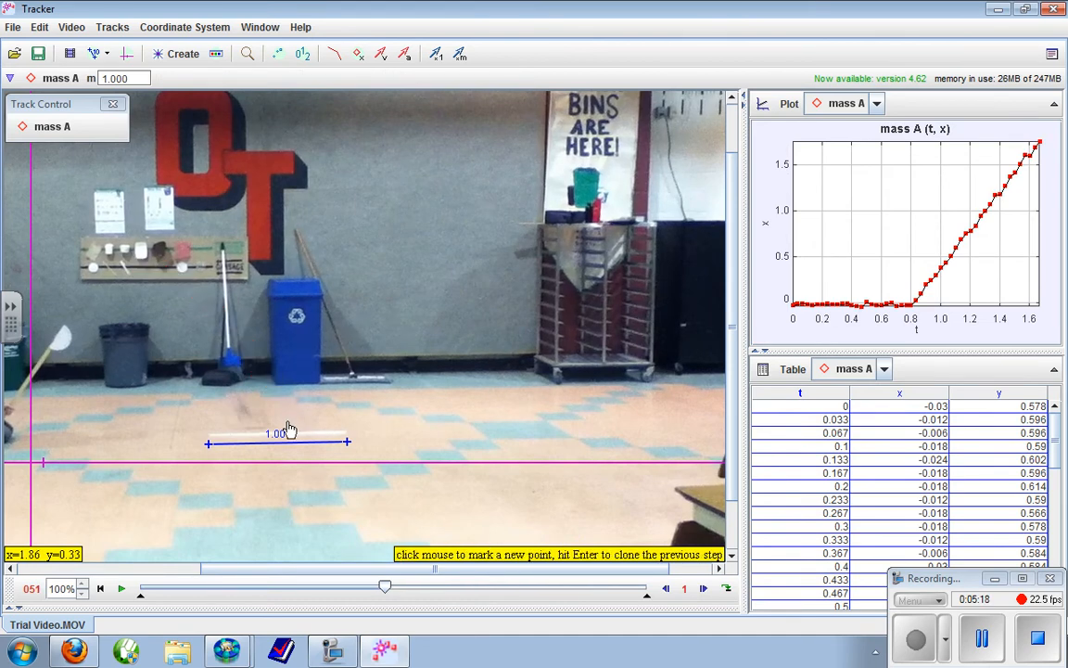
shift+click(288, 418)
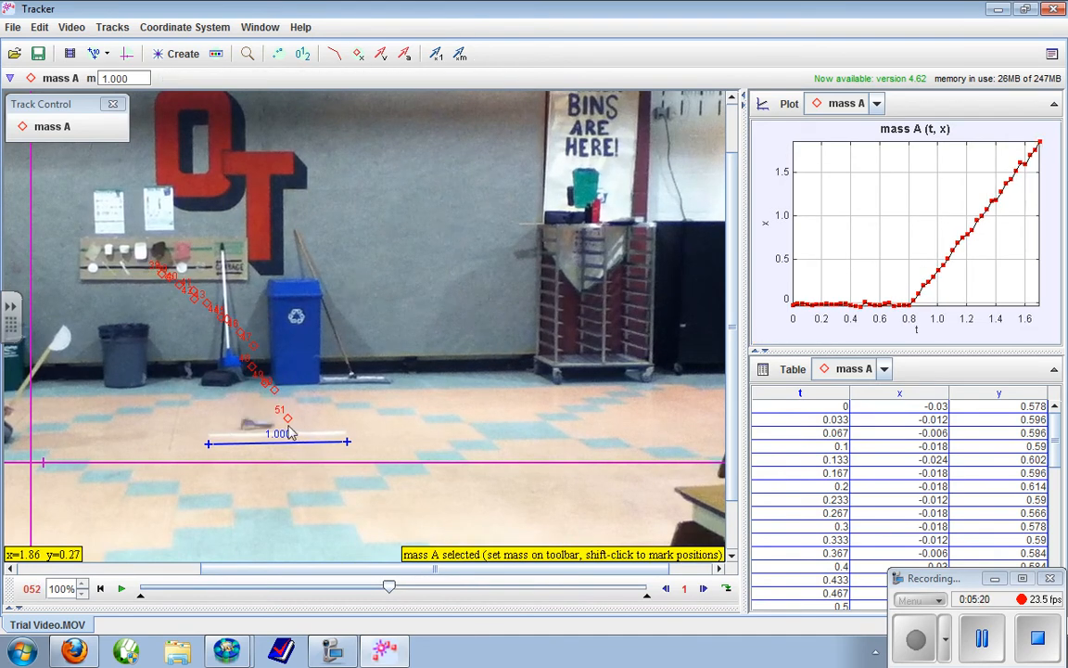
shift+click(287, 424)
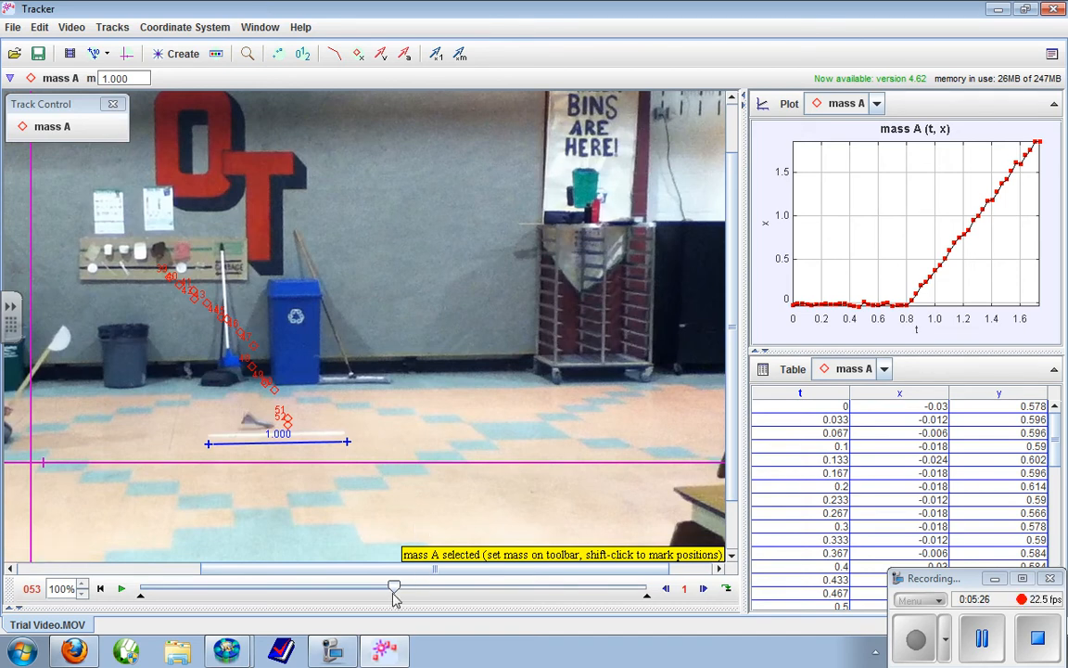
mouse_move(394, 595)
mouse_down()
mouse_move(305, 595)
mouse_move(400, 594)
mouse_move(363, 591)
mouse_move(379, 590)
mouse_up()
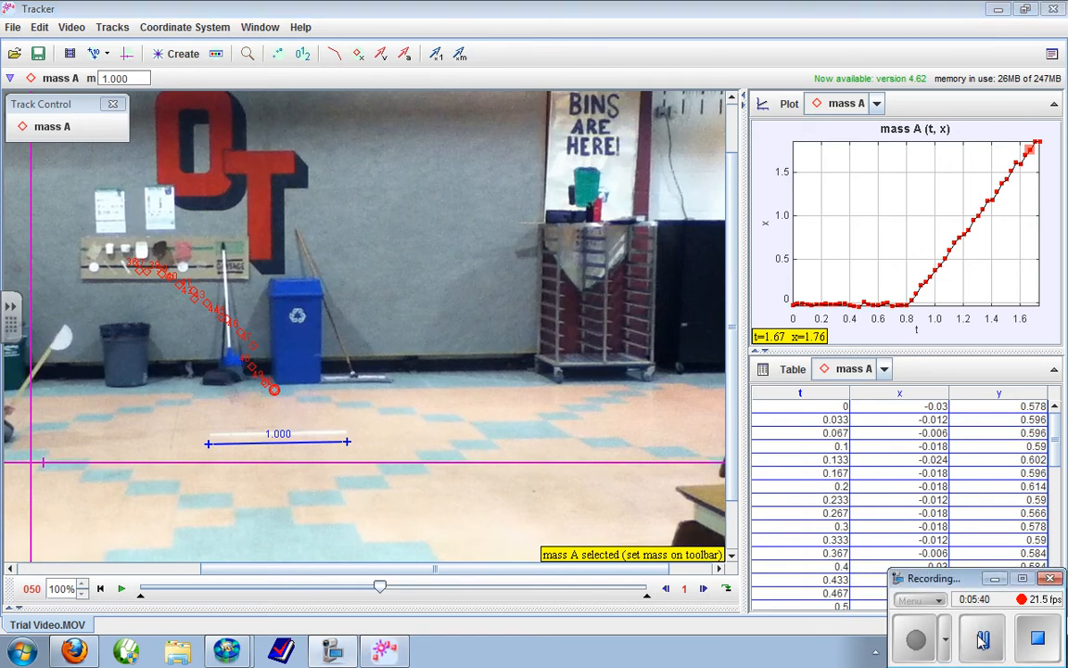
click(982, 640)
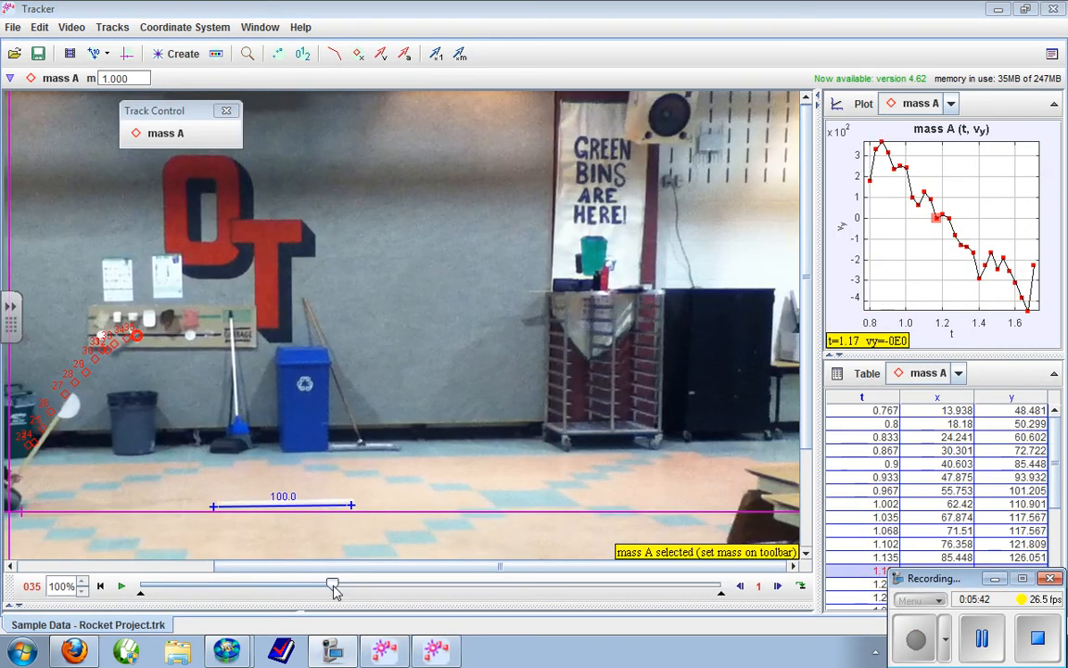
Step: In Sample Data - Rocket Project.trk, go back to frame 27 and plot mass A's position x-component against time
mouse_move(332, 586)
mouse_down()
mouse_move(443, 604)
mouse_move(289, 591)
mouse_up()
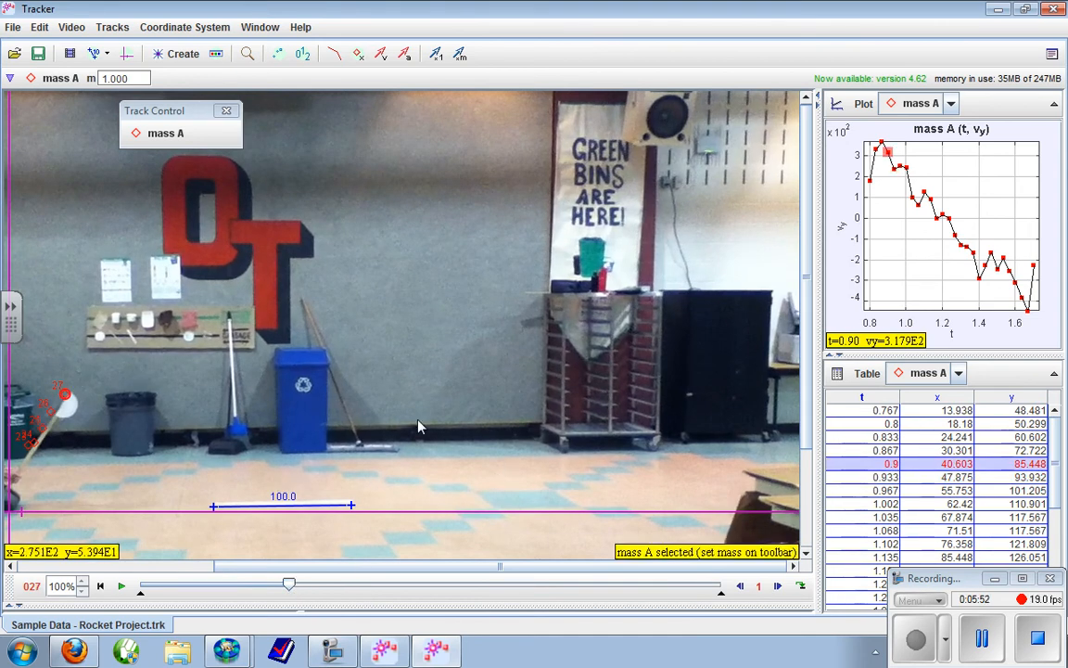
click(847, 233)
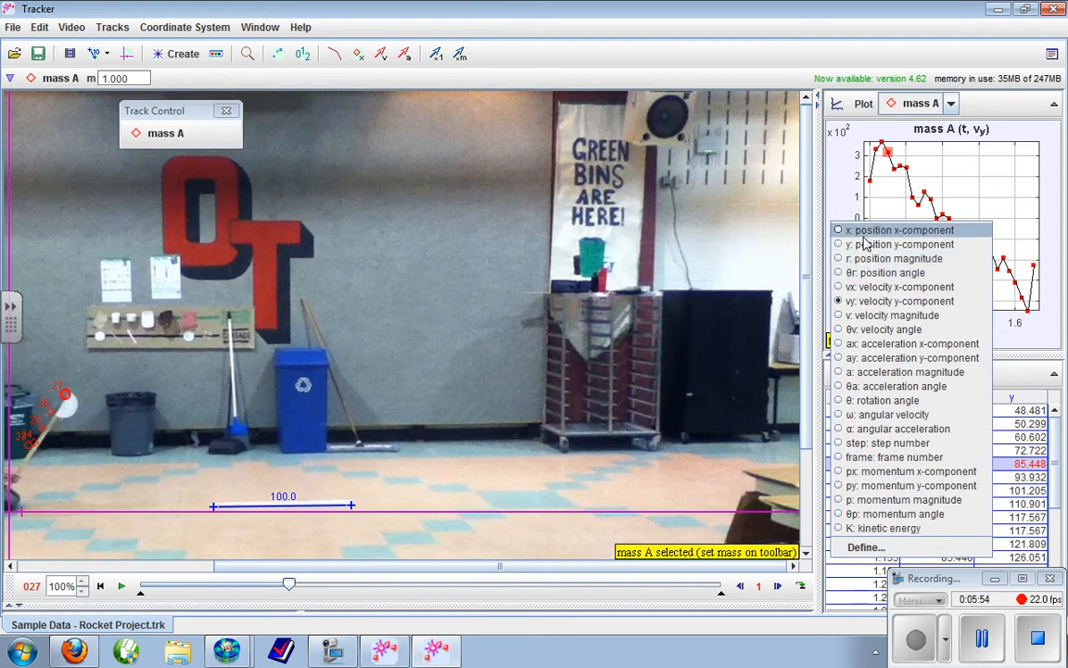
click(863, 232)
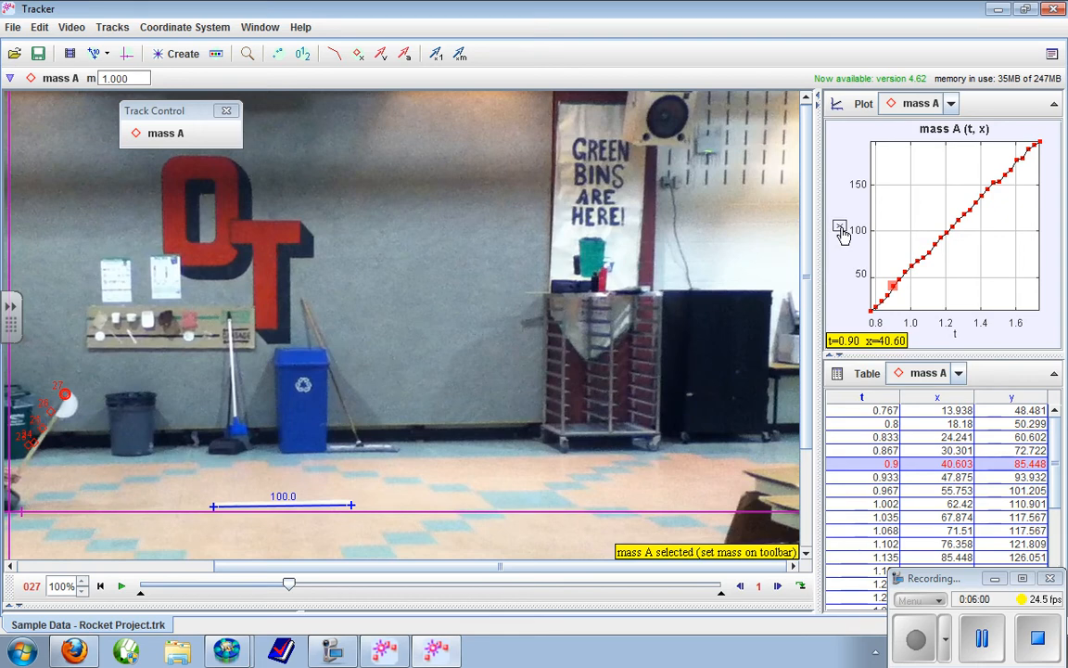
click(841, 231)
click(842, 228)
Step: Set the length of the calibration stick on the floor to 1
click(281, 497)
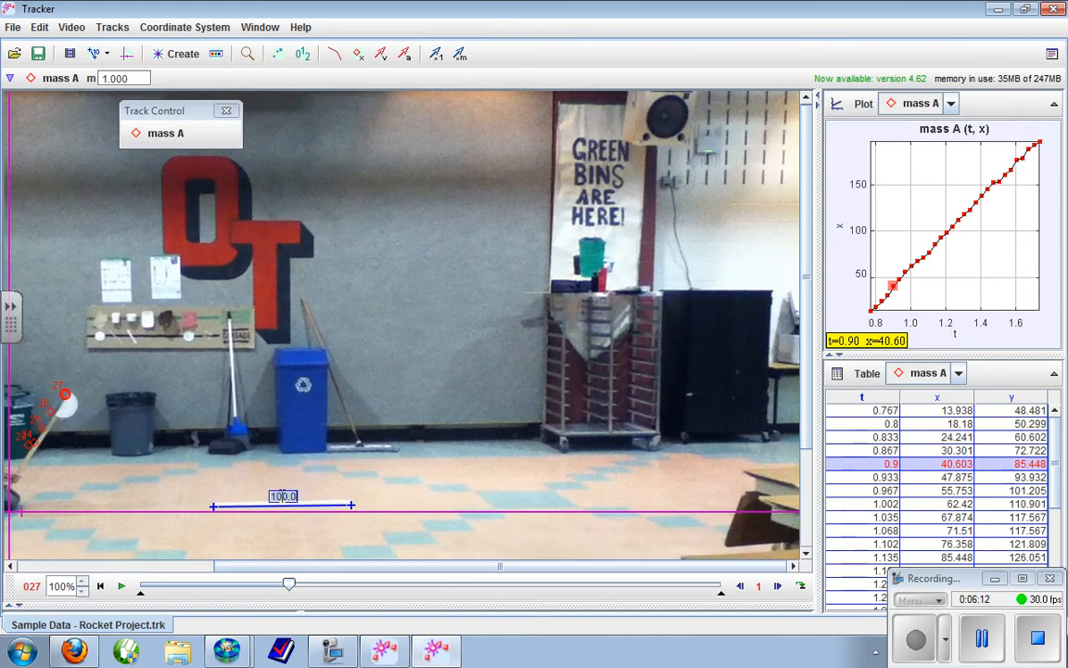
text(1)
key(Return)
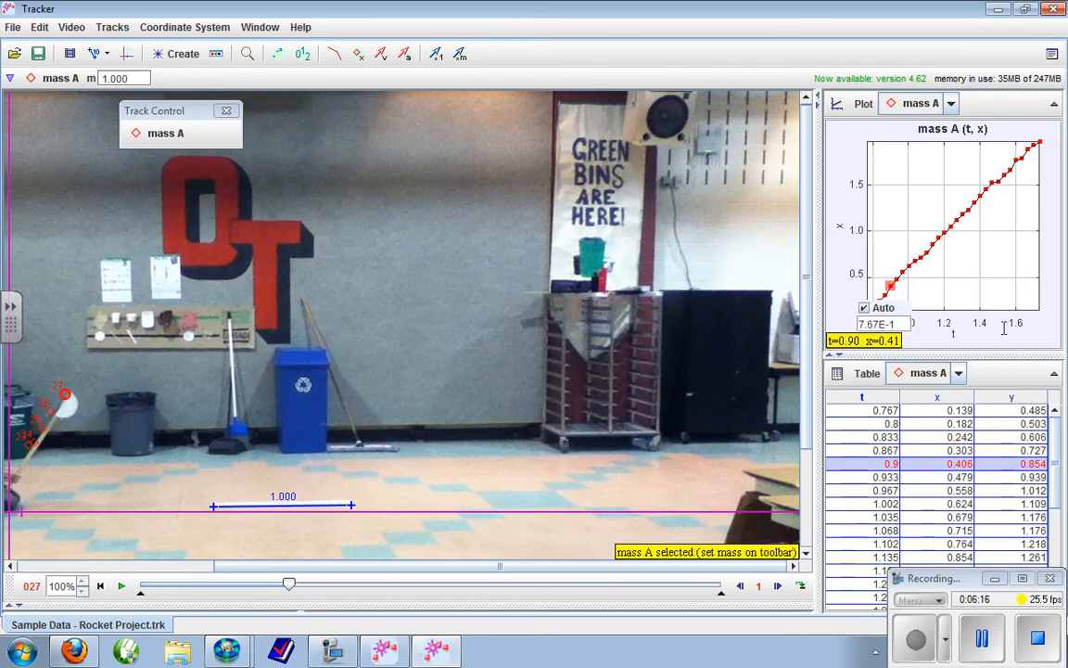
Step: Change the plot's vertical variable to the position y-component of mass A
click(840, 228)
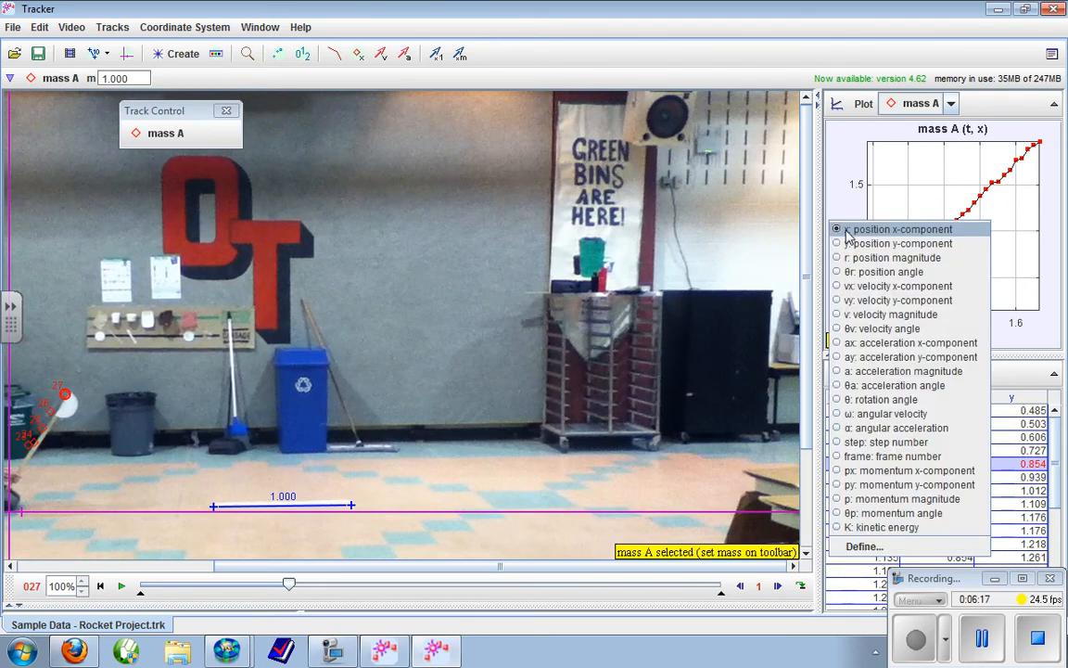
click(848, 243)
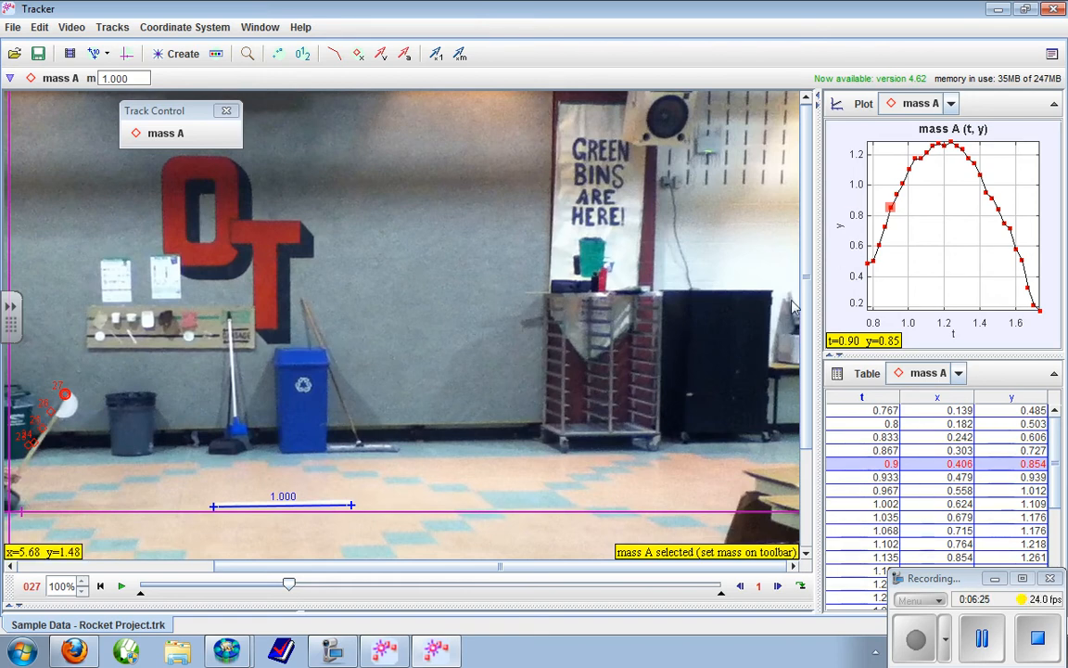
Step: Plot mass A's velocity x-component against time, and change the vertical variable to the velocity y-component
click(840, 228)
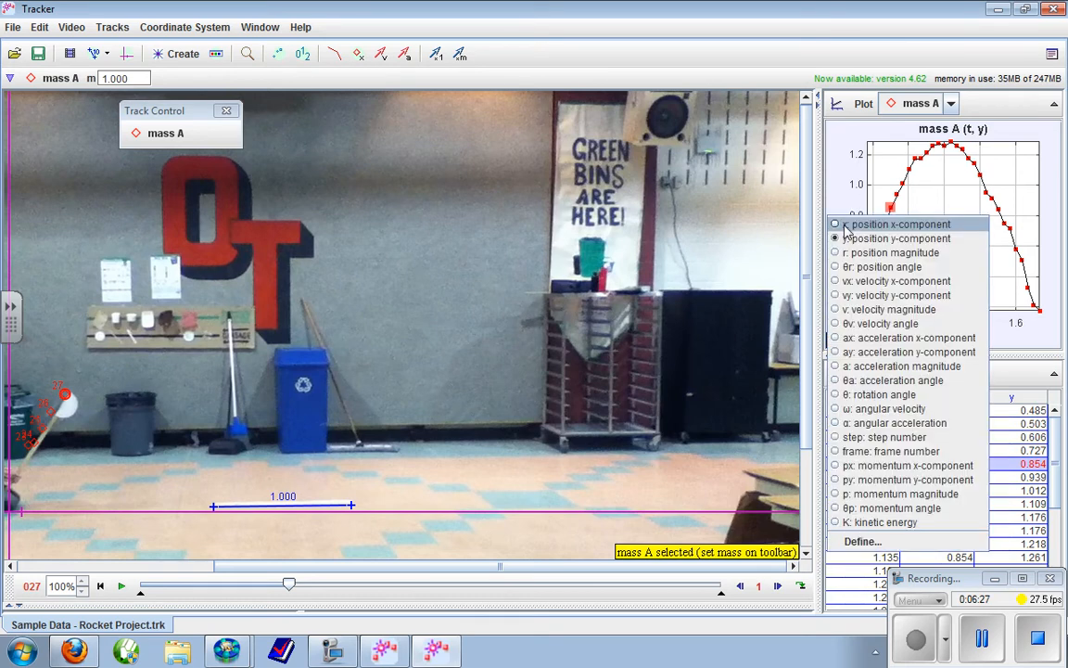
click(867, 282)
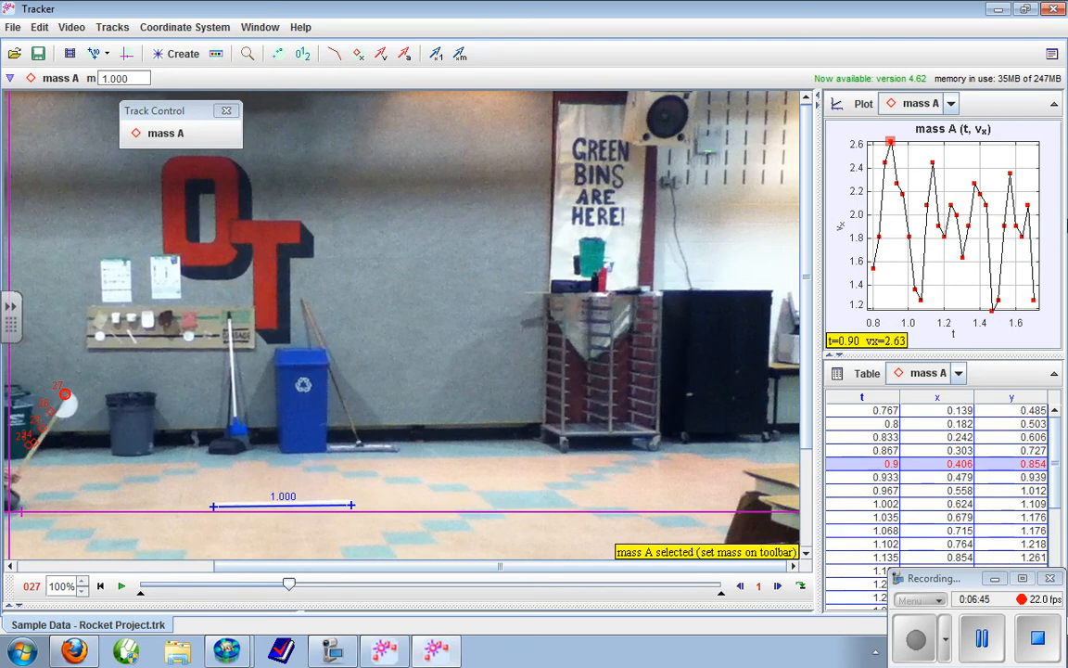
click(839, 230)
click(858, 297)
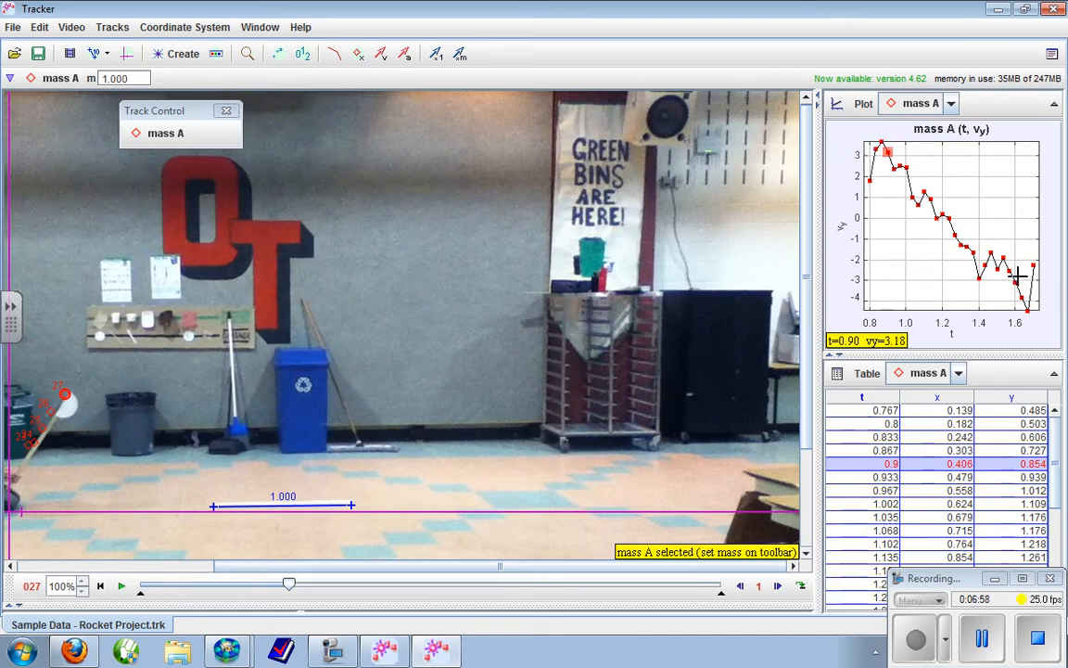
Step: View mass A's acceleration x-component and y-component against time, and return the plot to the velocity y-component
click(845, 229)
click(845, 227)
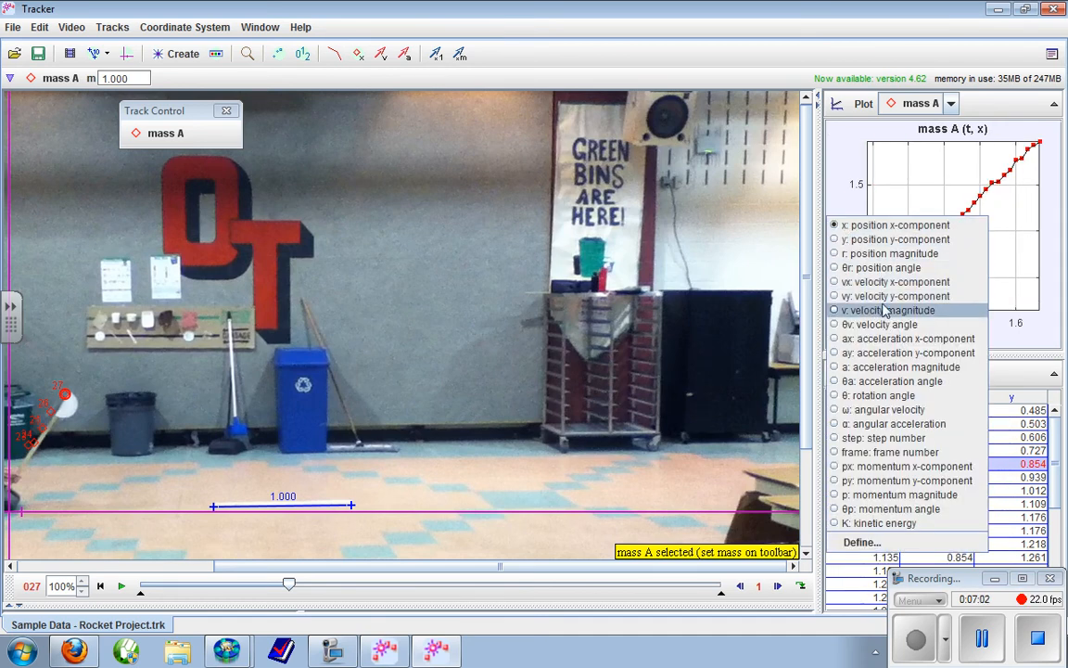
click(889, 339)
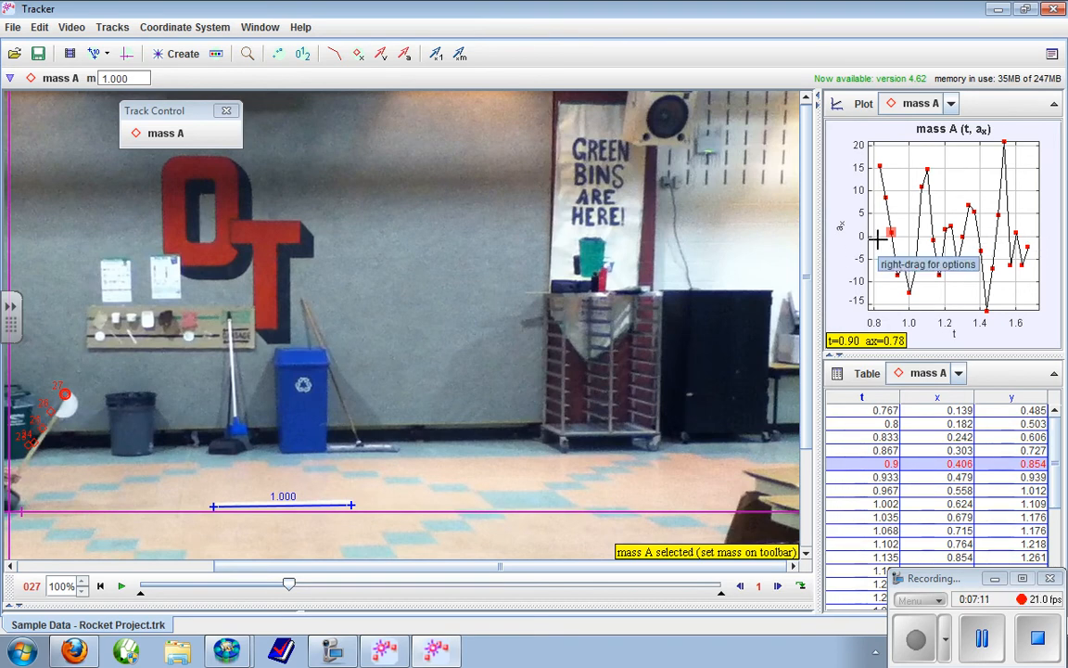
click(840, 226)
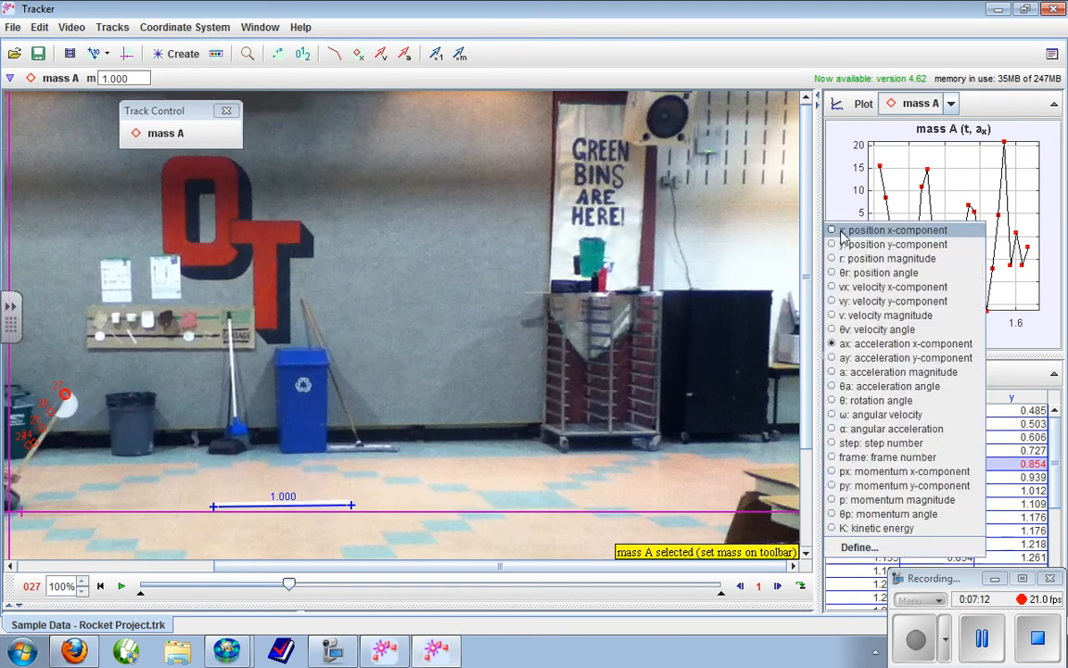
click(866, 360)
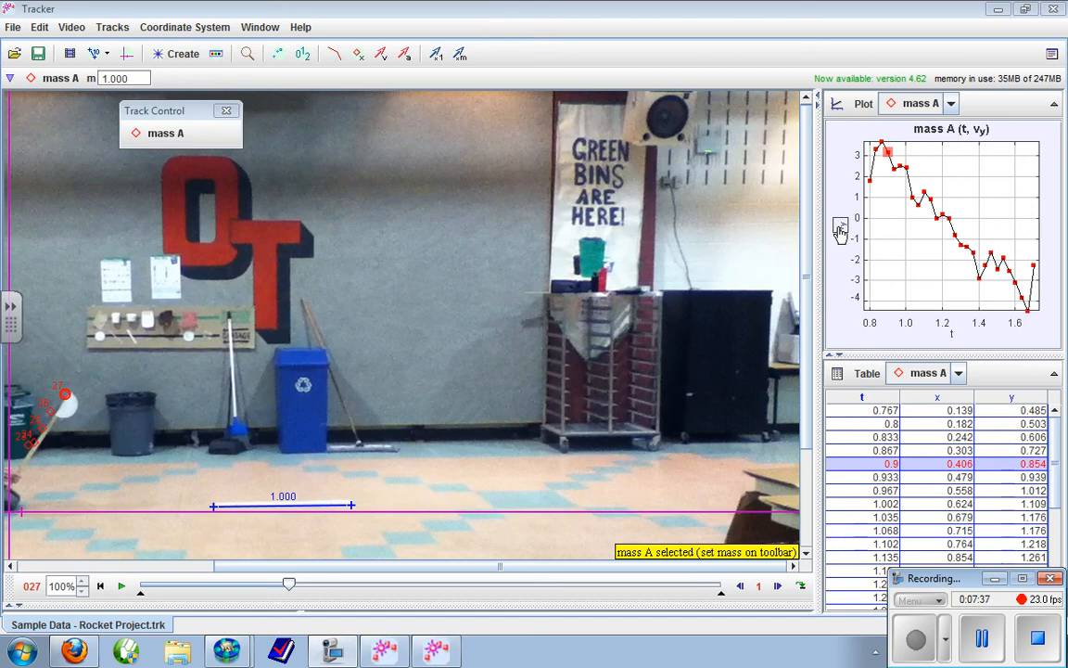
Step: Open mass A's velocity y-component versus time plot in the Data Tool for analysis
right_click(943, 234)
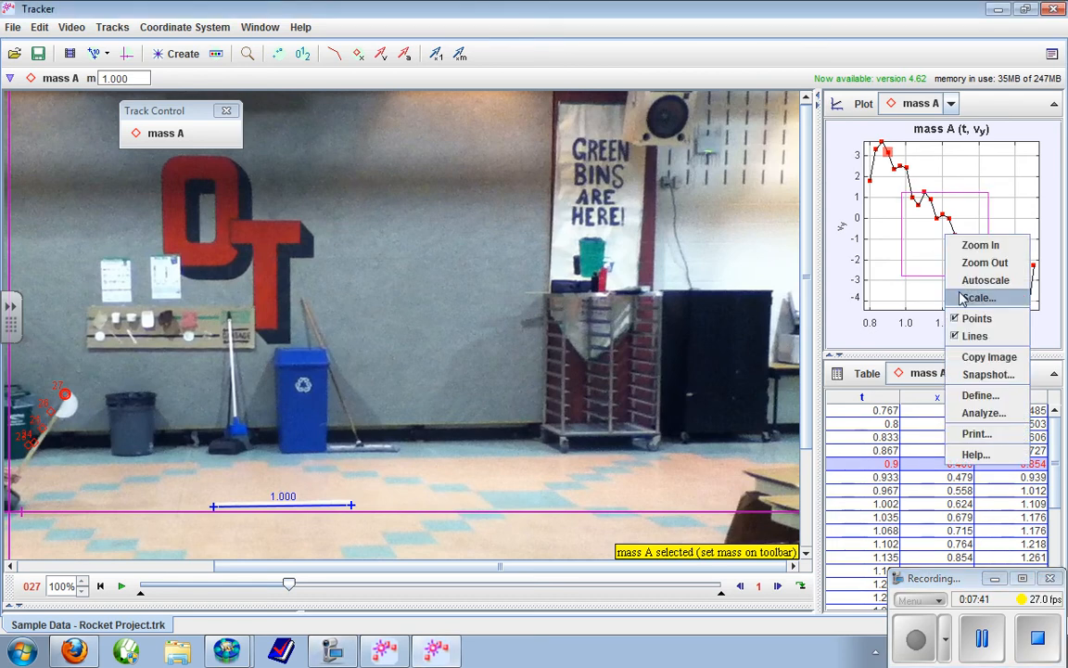
click(984, 413)
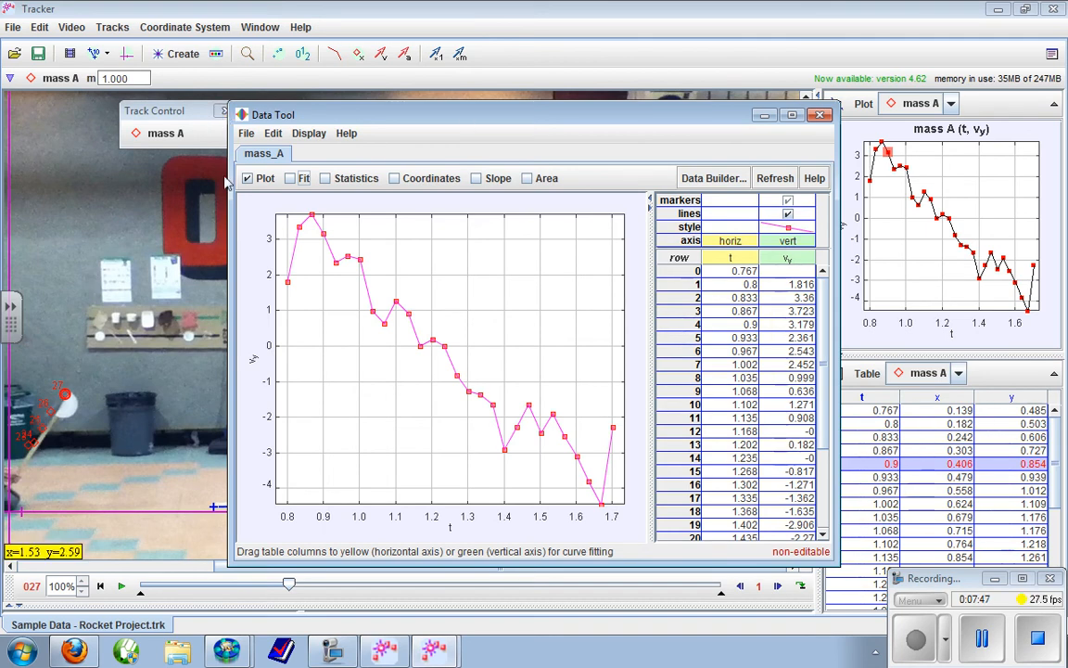
Step: Switch the vertical variable of the Data Tool plot to t and restore it to vy
click(254, 361)
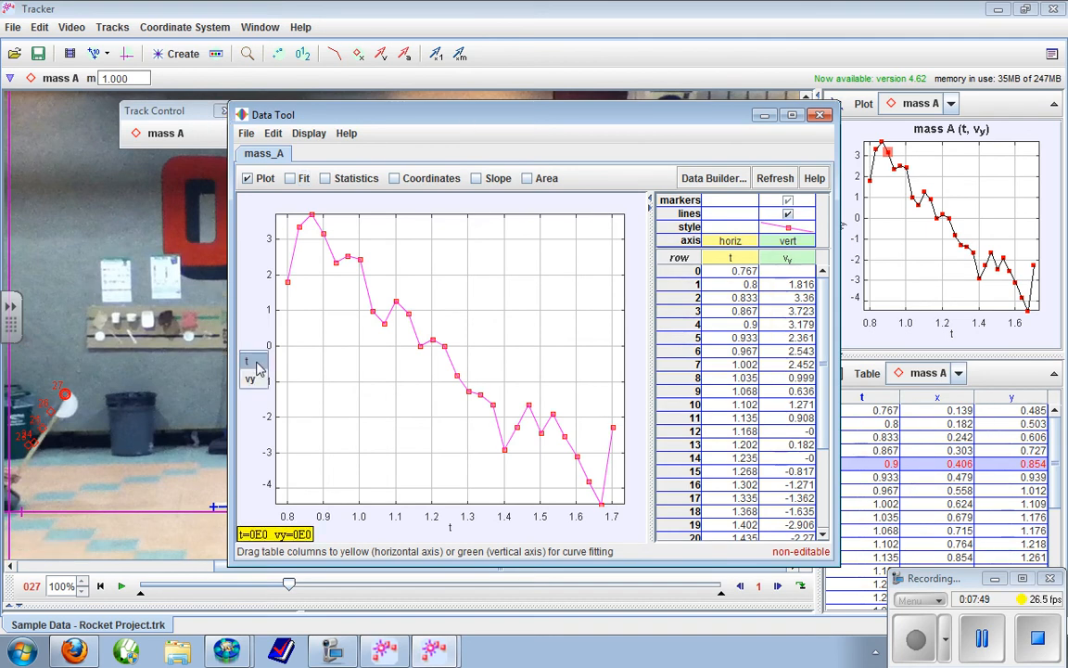
click(250, 363)
click(250, 361)
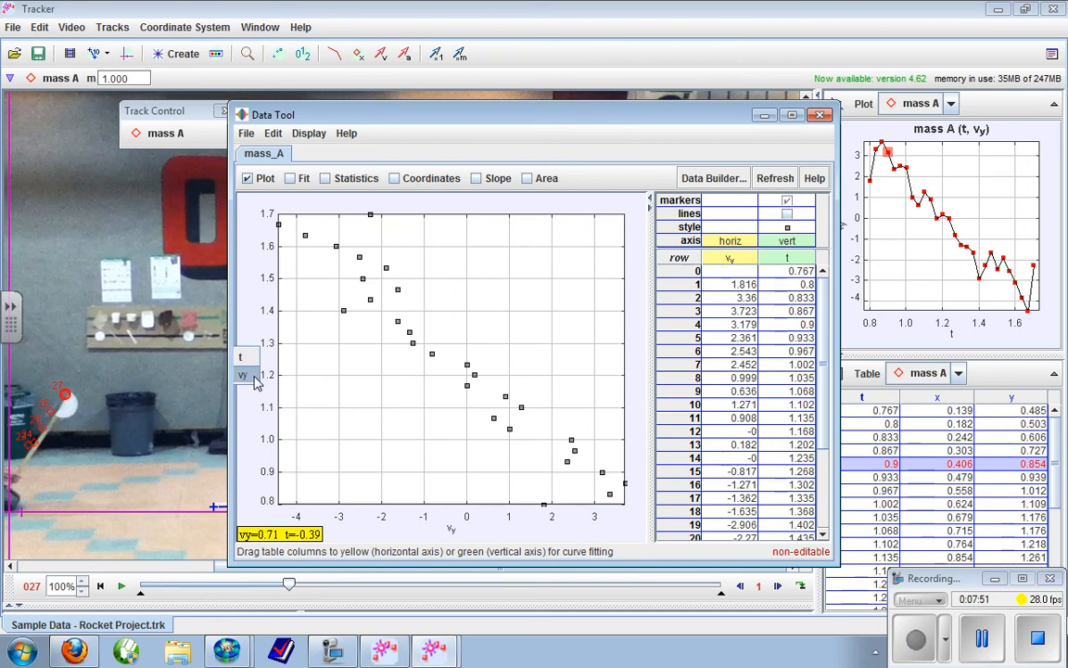
click(224, 334)
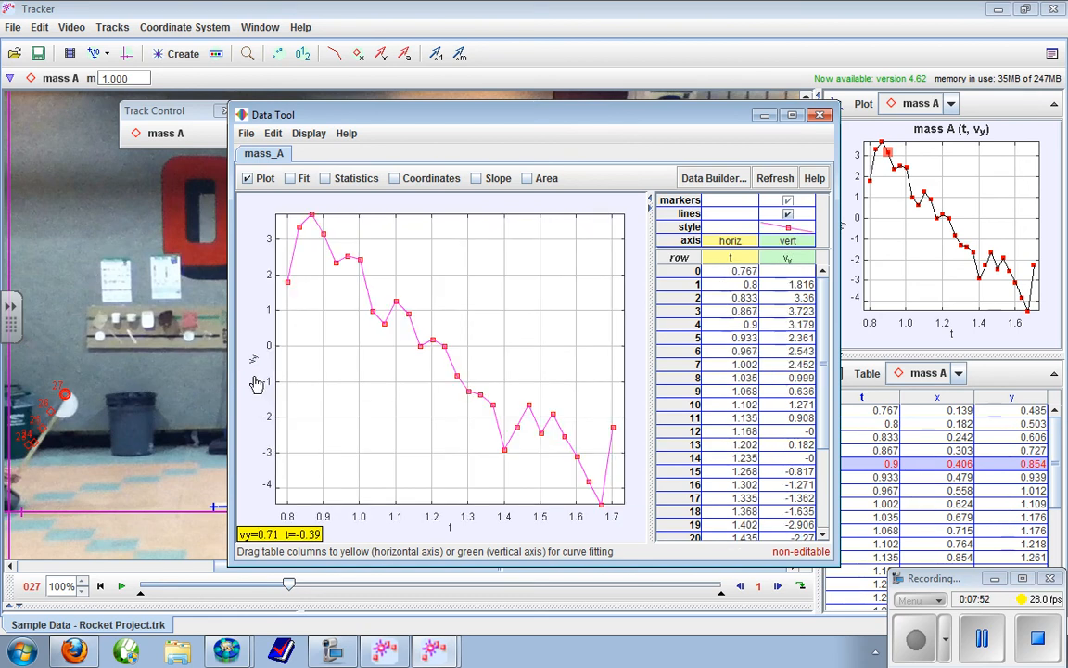
Step: Show a line fit of the form vy = a*t + b on the Data Tool plot, and turn on the slope display
click(298, 185)
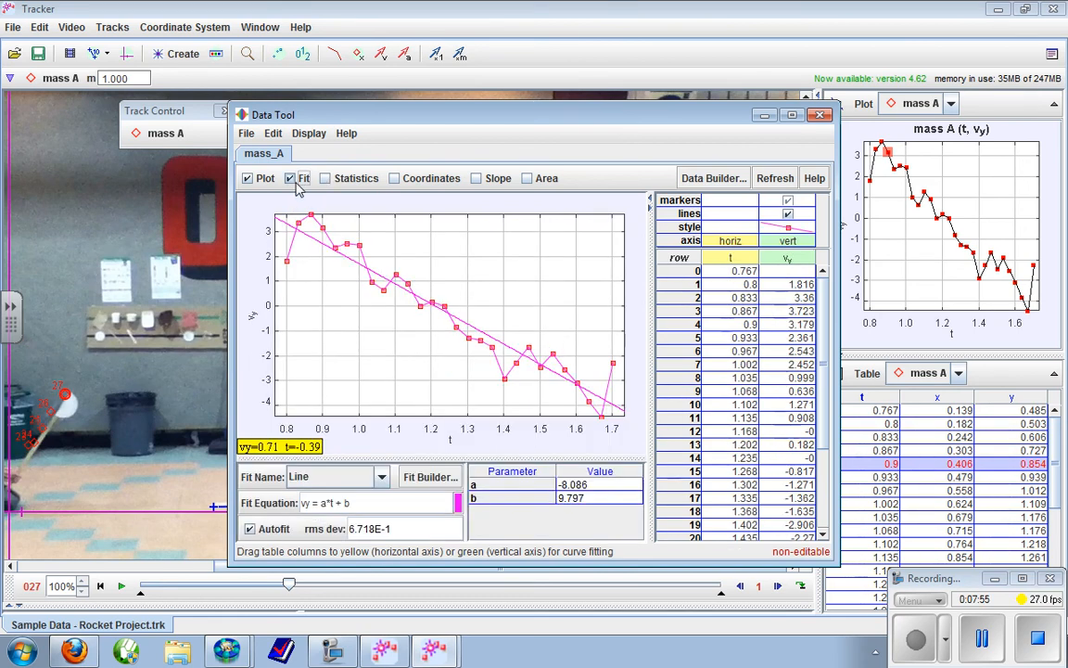
click(492, 185)
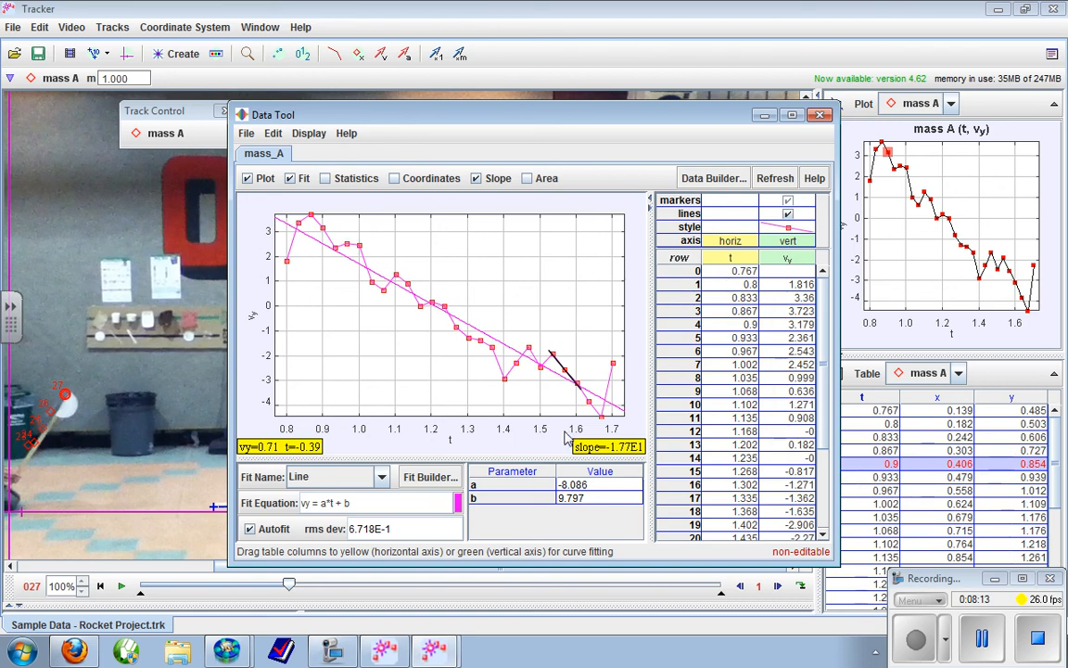
click(983, 640)
click(920, 643)
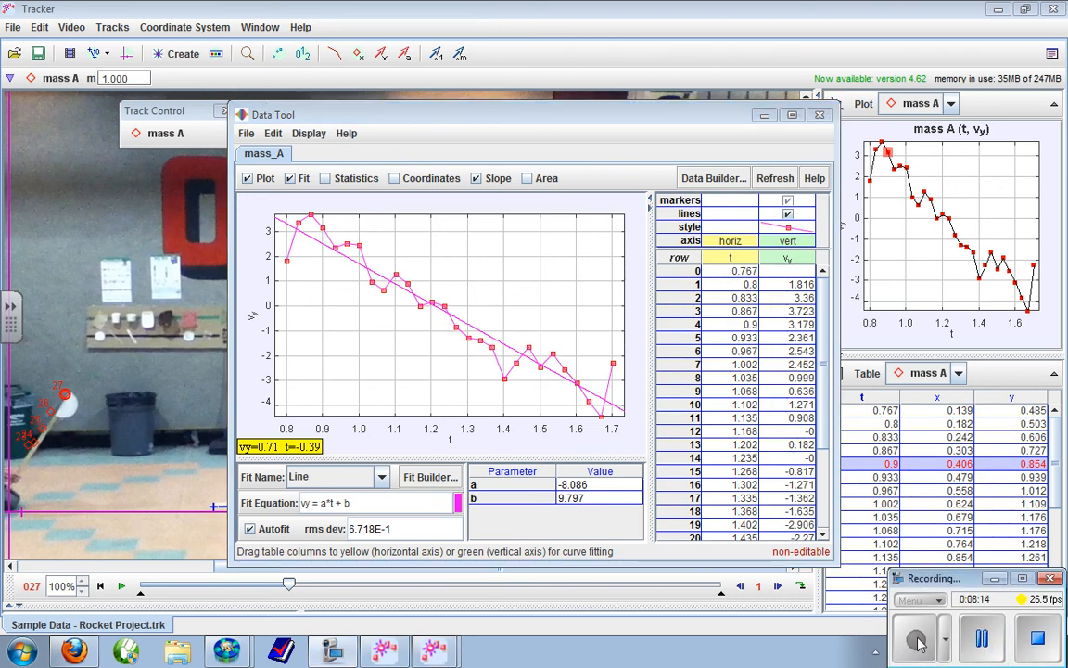